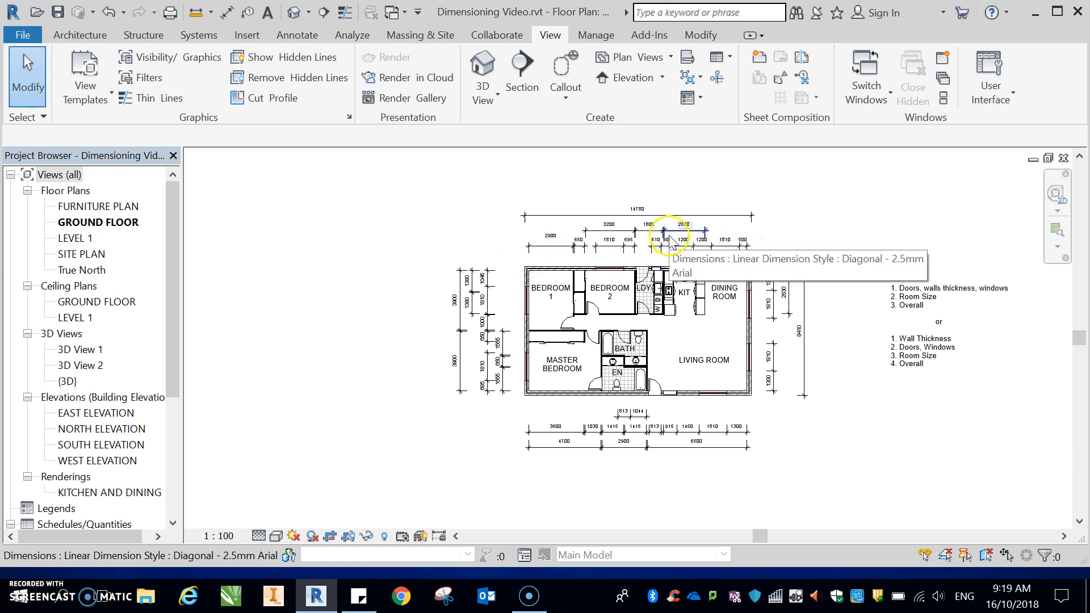
Step: Zoom in and examine the existing dimension strings above the floor plan
{"action": "scroll", "coordinate": [668, 231], "scroll_direction": "up", "scroll_amount": 1}
{"action": "scroll", "coordinate": [669, 232], "scroll_direction": "up", "scroll_amount": 2}
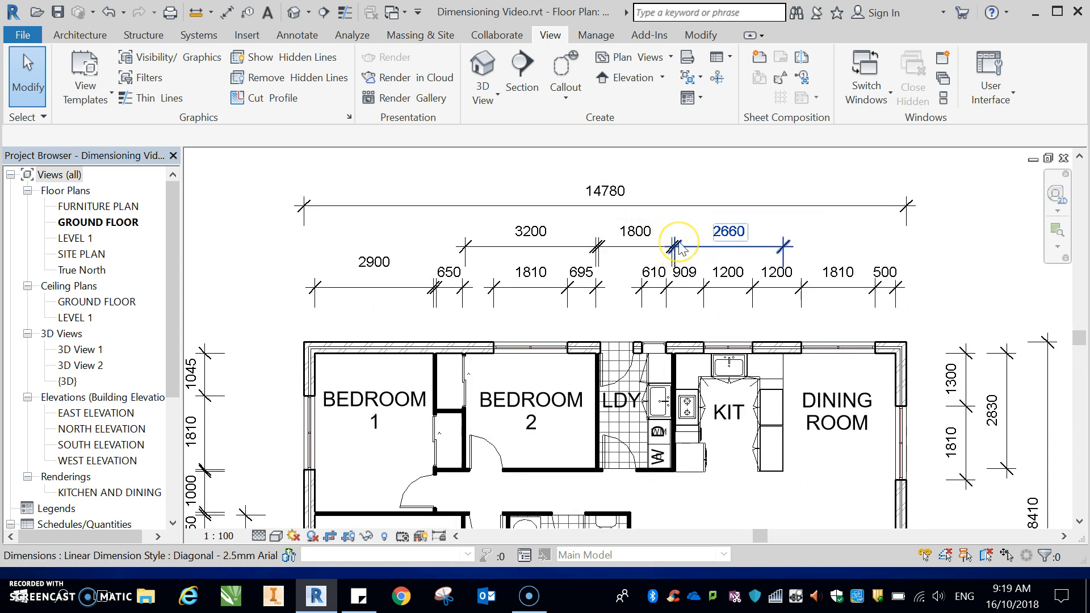
{"action": "left_click", "coordinate": [676, 260]}
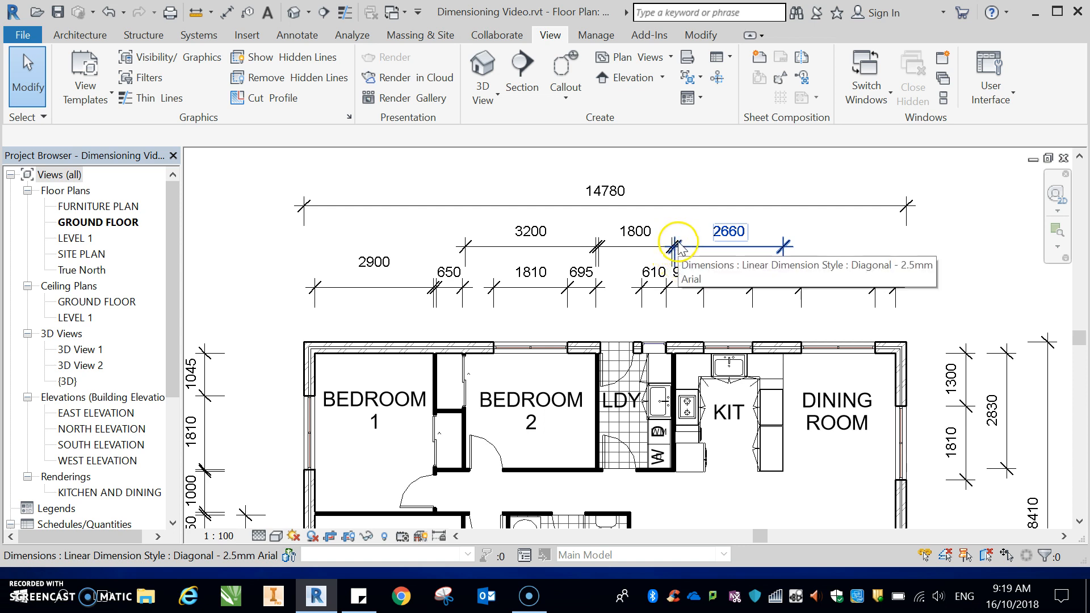
{"action": "left_click", "coordinate": [672, 240]}
{"action": "scroll", "coordinate": [673, 239], "scroll_direction": "down", "scroll_amount": 2}
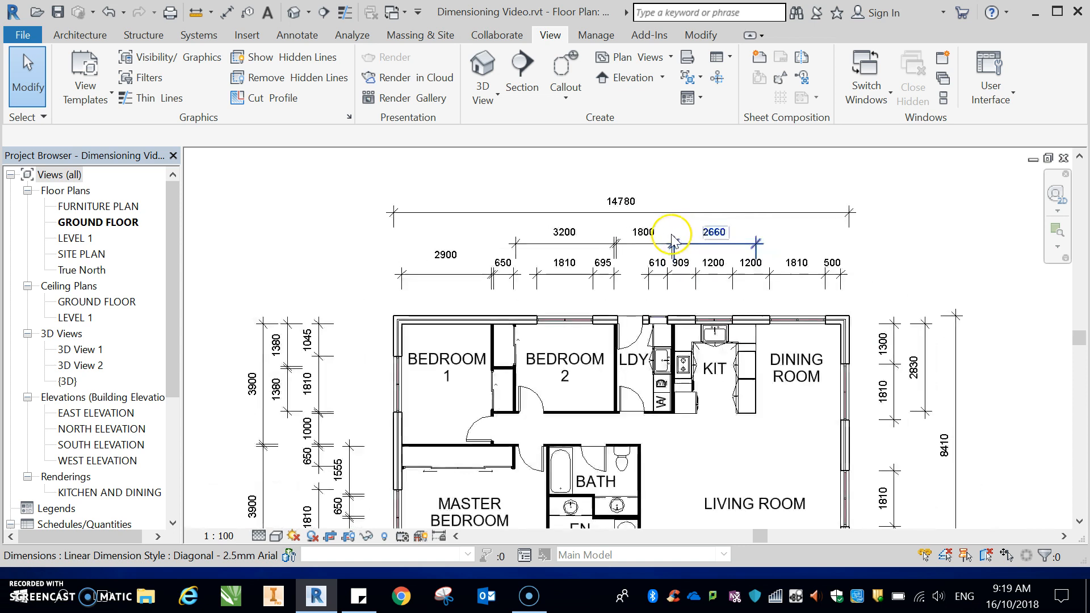
Step: Remove all existing dimension strings from around the floor plan
{"action": "left_click", "coordinate": [544, 282]}
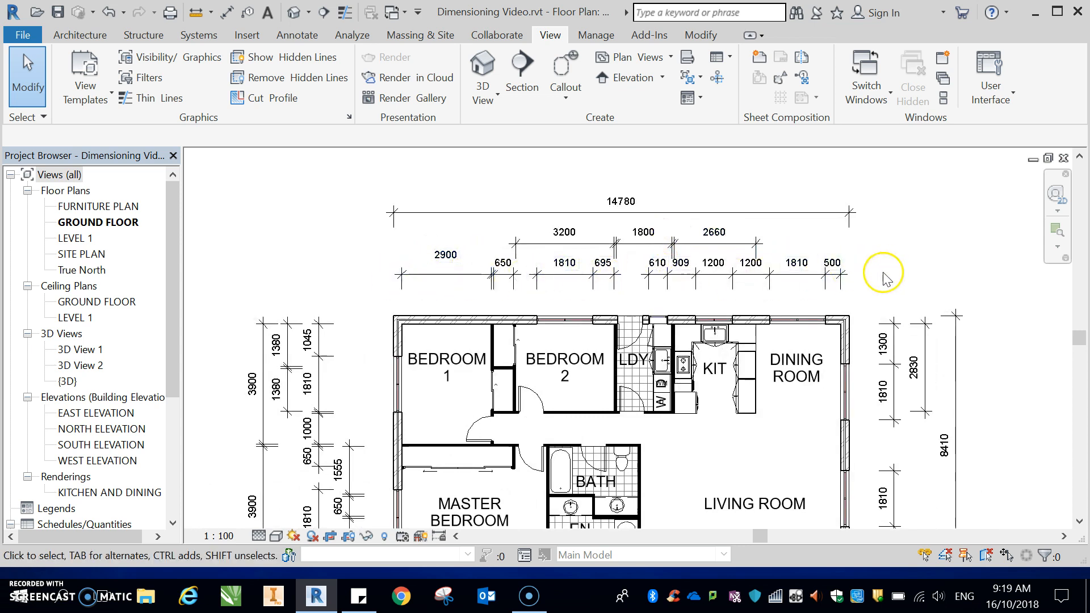
{"action": "scroll", "coordinate": [835, 267], "scroll_direction": "down", "scroll_amount": 4}
{"action": "left_click", "coordinate": [802, 240]}
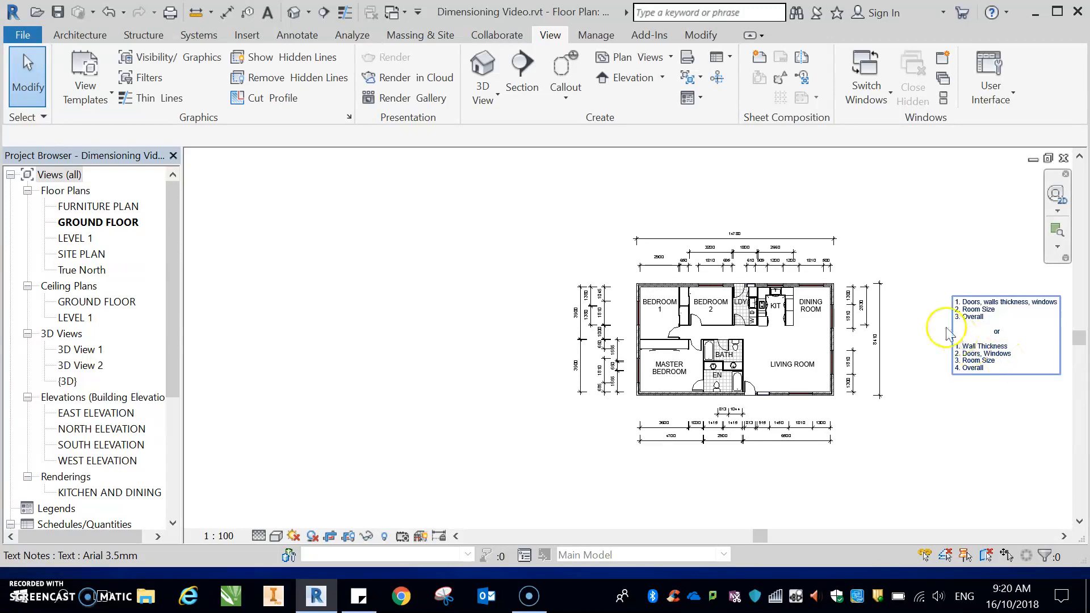
{"action": "left_click", "coordinate": [895, 266]}
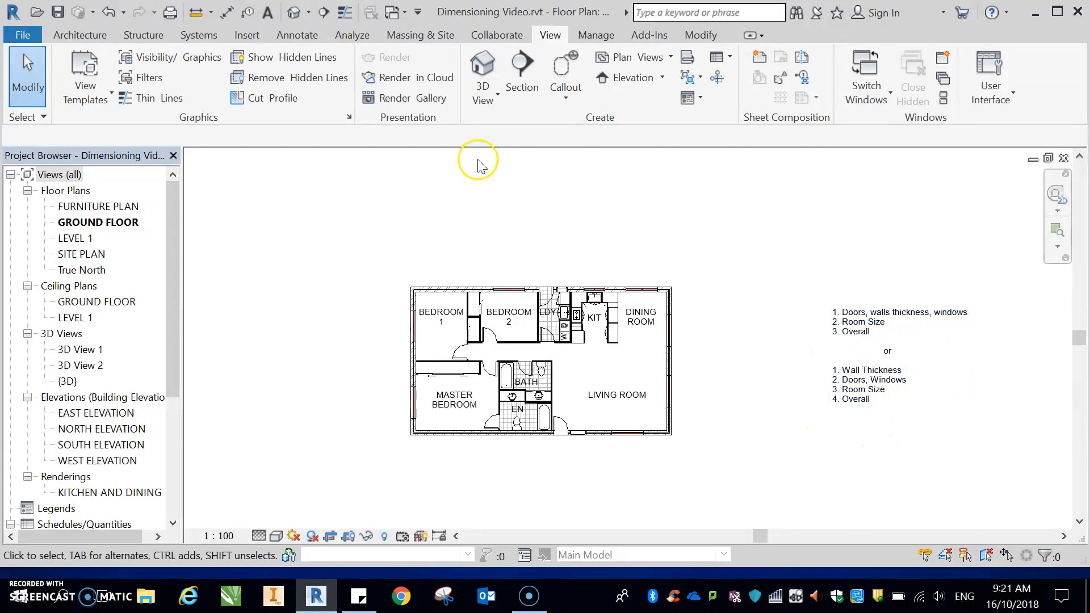
Step: Start the Aligned dimension tool, placing on Wall faces and picking Individual References
{"action": "left_click", "coordinate": [295, 35]}
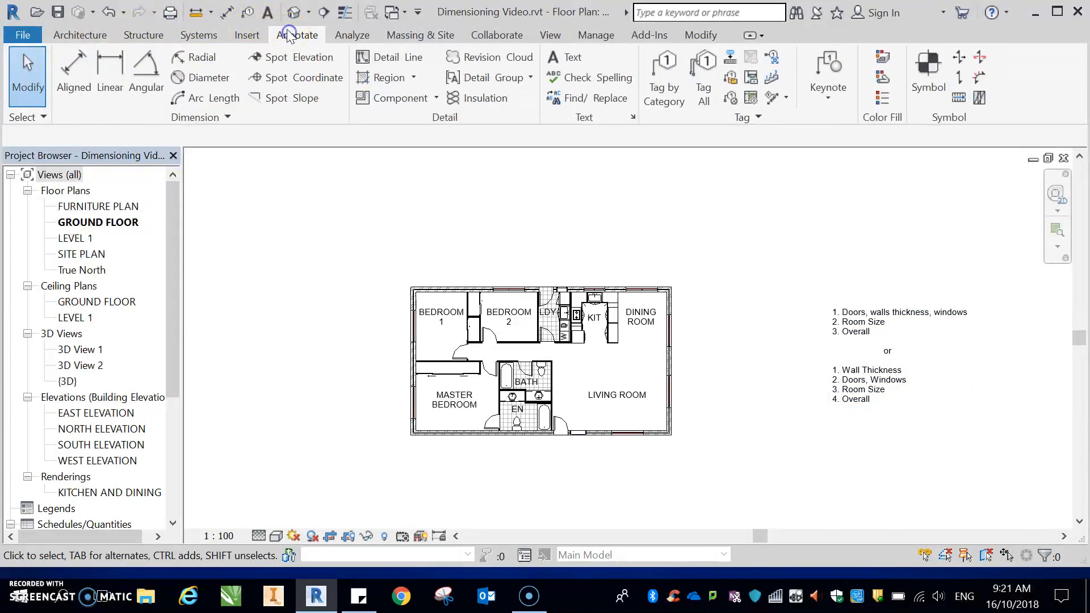
{"action": "left_click", "coordinate": [80, 69]}
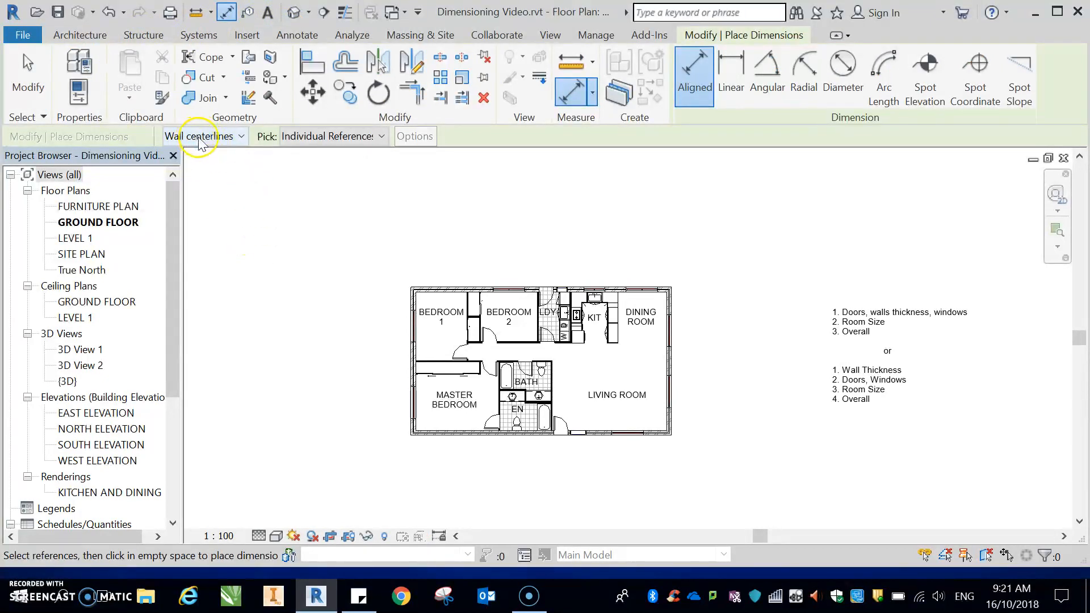
{"action": "left_click", "coordinate": [242, 137]}
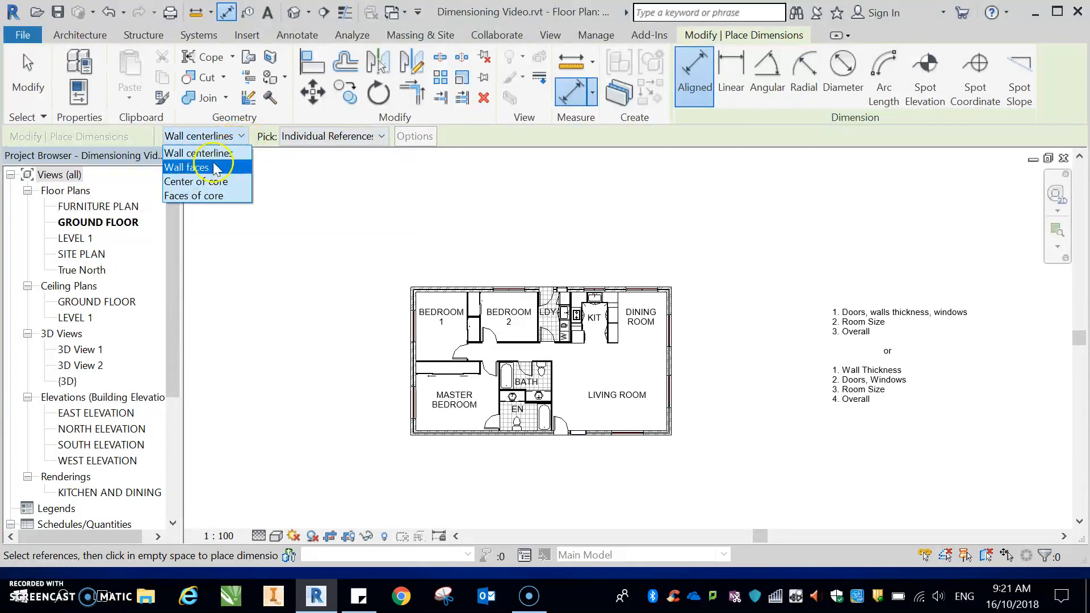
{"action": "left_click", "coordinate": [216, 168]}
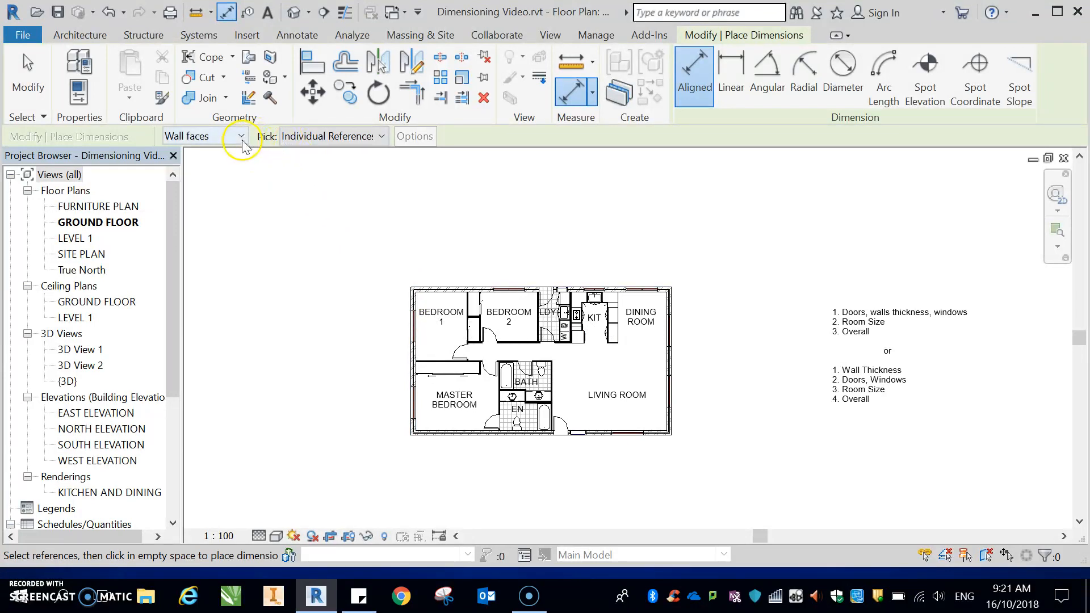
{"action": "left_click", "coordinate": [382, 137]}
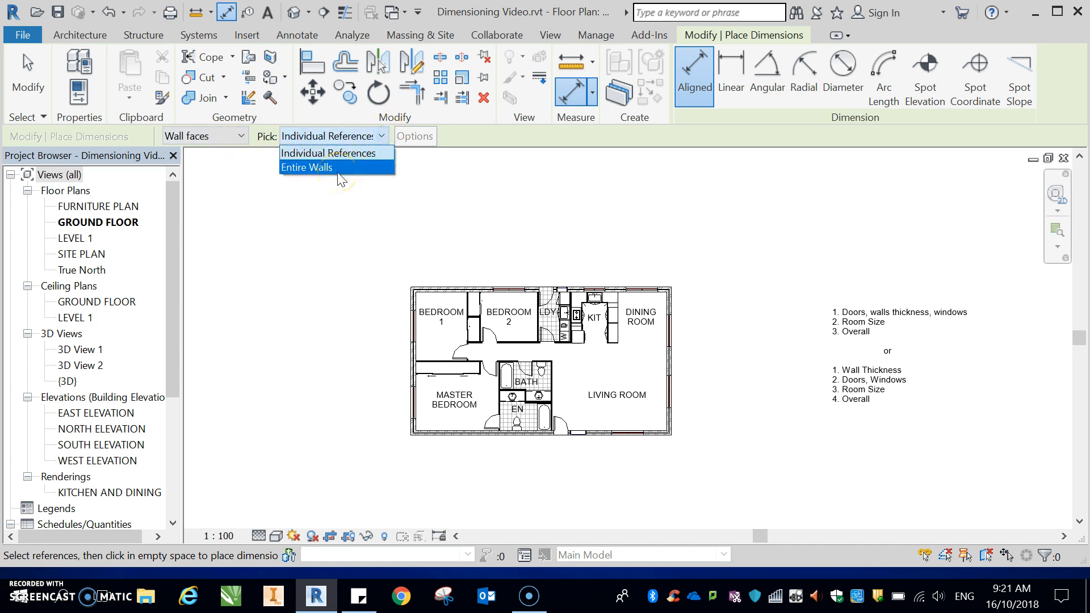
{"action": "left_click", "coordinate": [347, 141]}
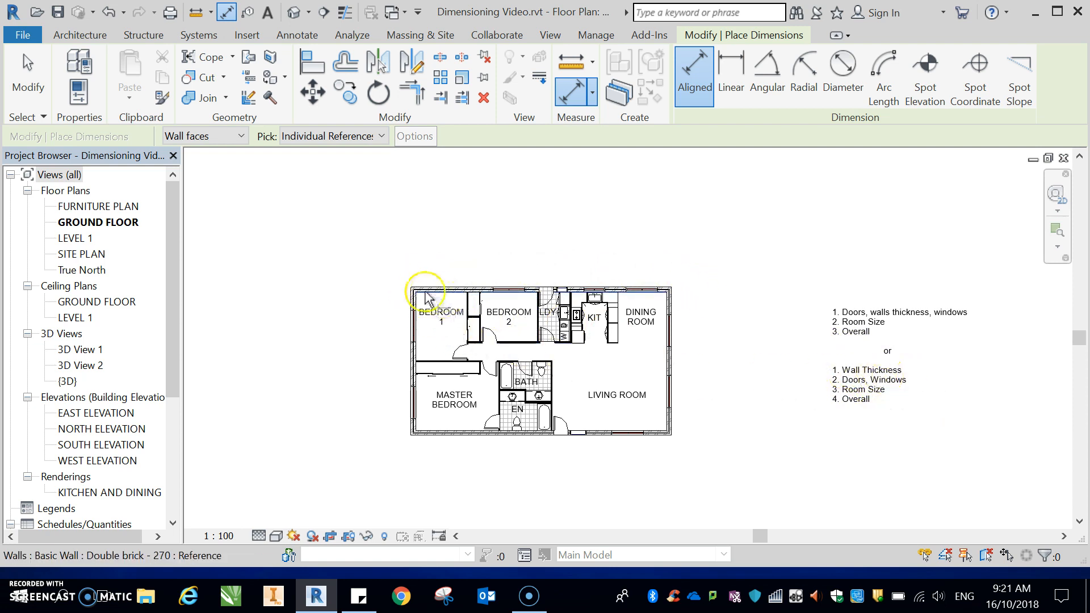
Step: Dimension the thickness of the west exterior wall at Bedroom 1, placing it above the plan
{"action": "scroll", "coordinate": [421, 296], "scroll_direction": "up", "scroll_amount": 2}
{"action": "scroll", "coordinate": [409, 296], "scroll_direction": "up", "scroll_amount": 2}
{"action": "scroll", "coordinate": [402, 276], "scroll_direction": "up", "scroll_amount": 1}
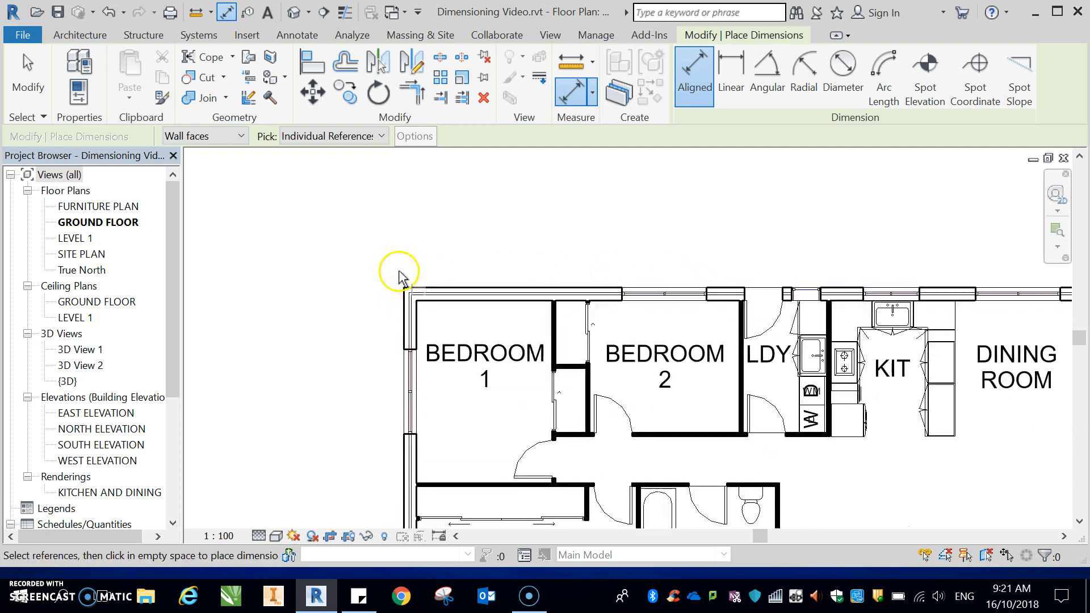
{"action": "left_click", "coordinate": [407, 318]}
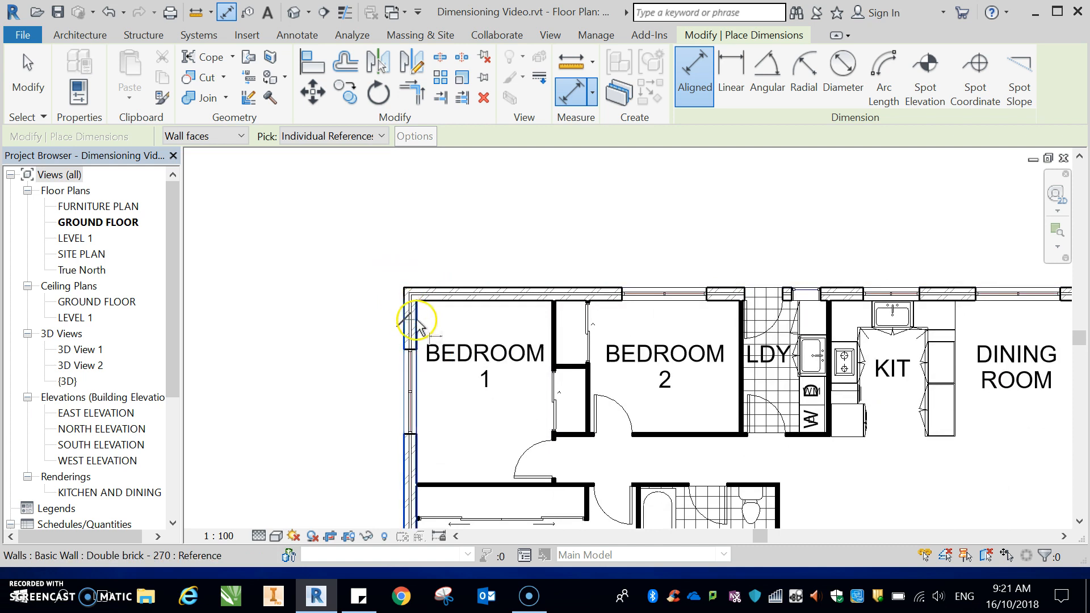
{"action": "left_click", "coordinate": [415, 311]}
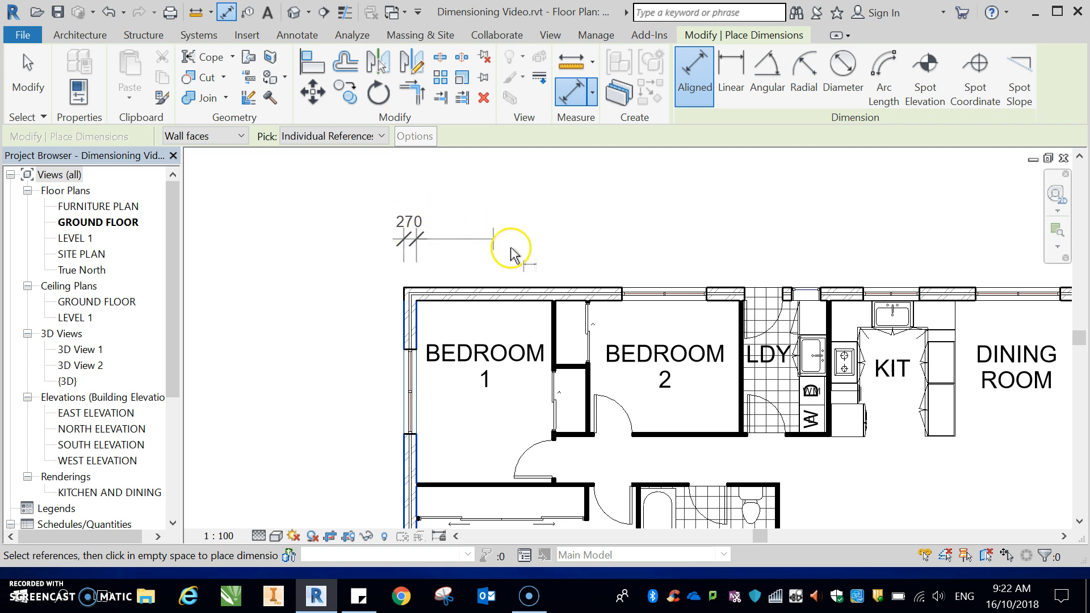
{"action": "left_click", "coordinate": [419, 184]}
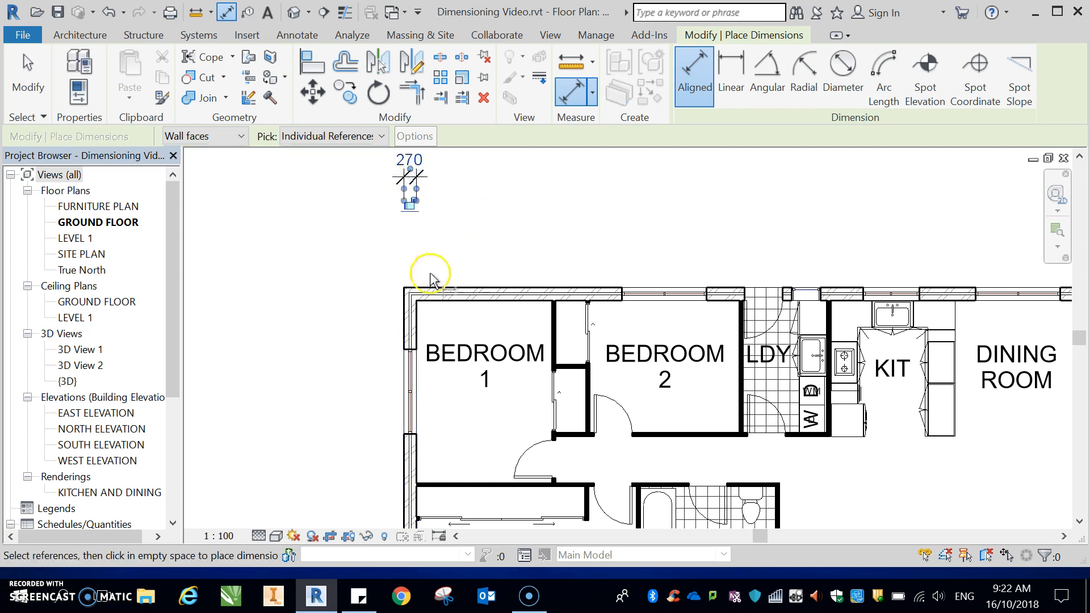
Step: Dimension the thickness of the stud wall between Bedroom 1 and the wardrobe, placed above the plan
{"action": "left_click", "coordinate": [482, 259]}
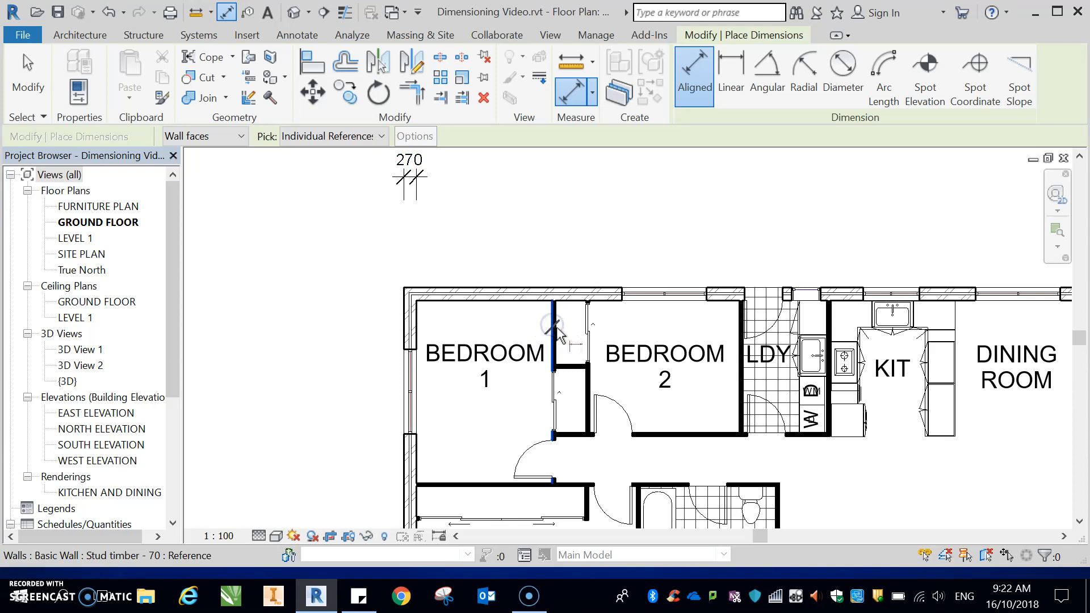
{"action": "scroll", "coordinate": [555, 328], "scroll_direction": "up", "scroll_amount": 2}
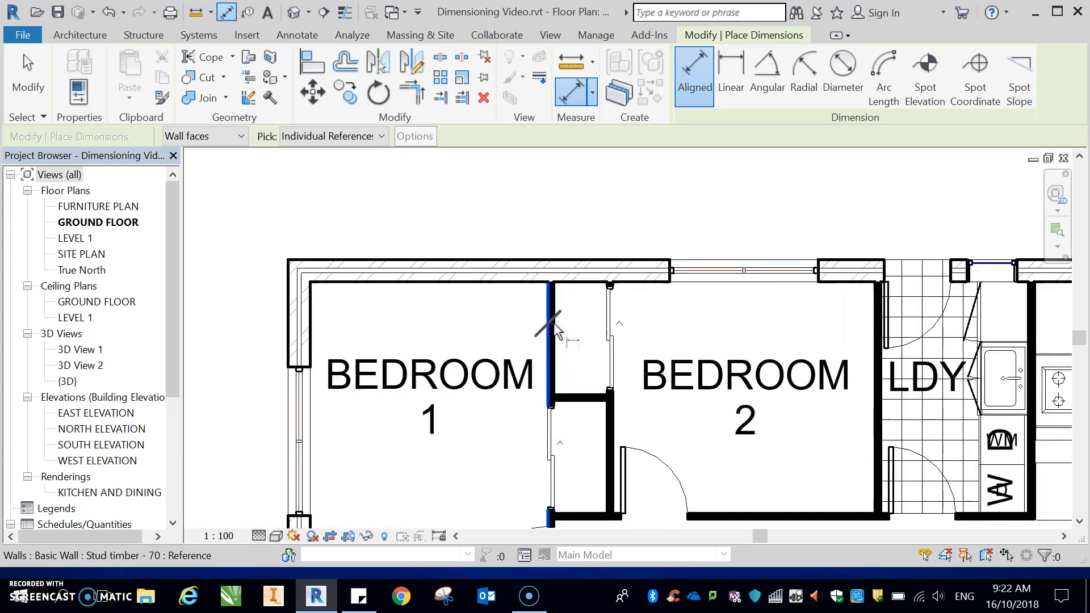
{"action": "left_click", "coordinate": [547, 226]}
{"action": "left_click", "coordinate": [549, 301]}
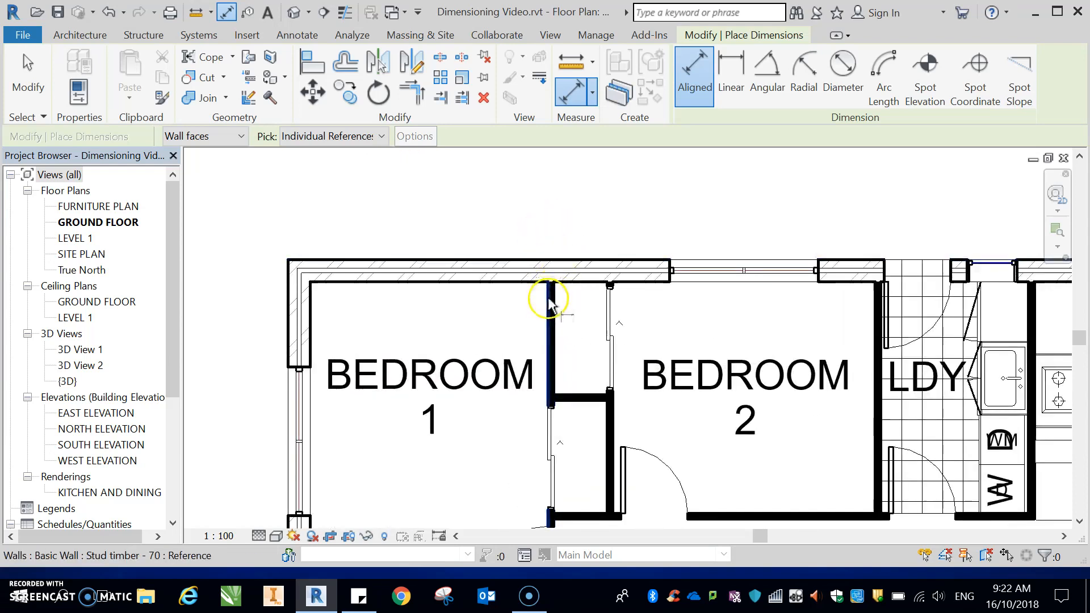
{"action": "left_click", "coordinate": [555, 299]}
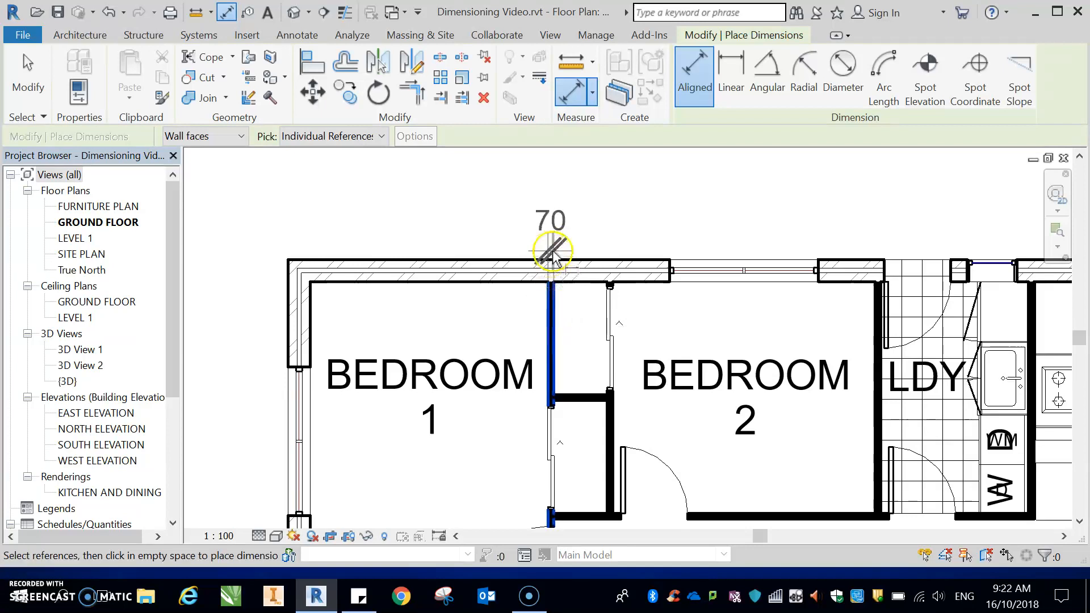
{"action": "scroll", "coordinate": [562, 268], "scroll_direction": "down", "scroll_amount": 2}
{"action": "scroll", "coordinate": [559, 283], "scroll_direction": "down", "scroll_amount": 2}
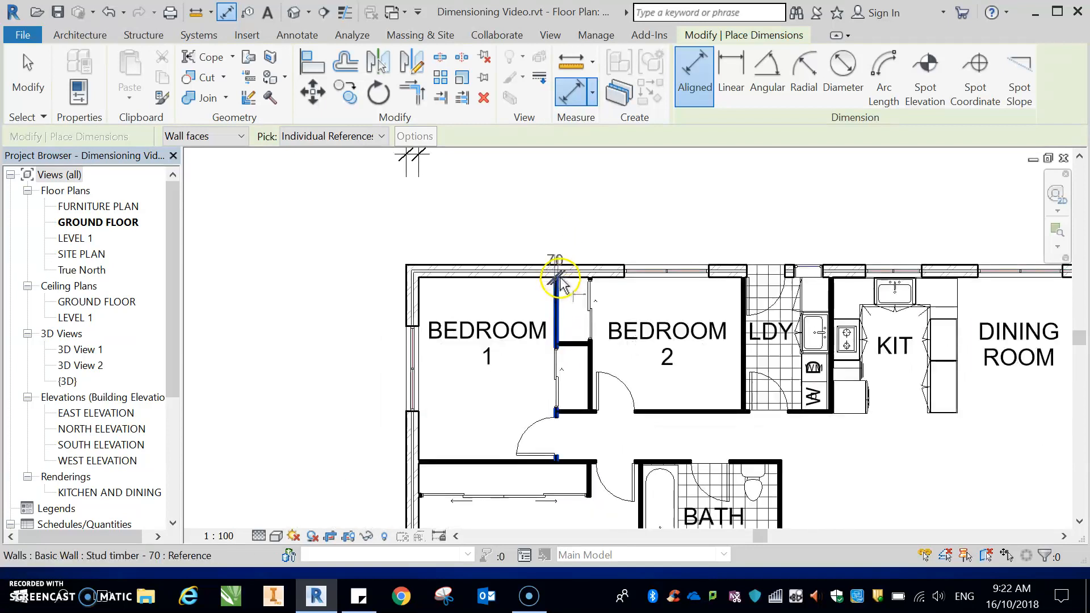
{"action": "left_click", "coordinate": [558, 191]}
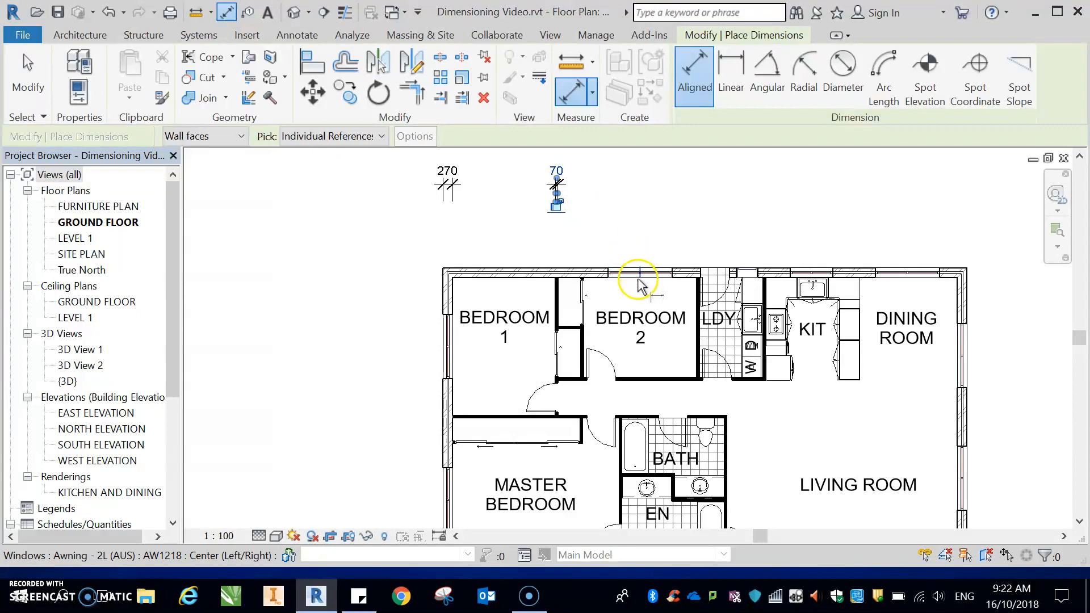
Step: Dimension the thickness of the wardrobe stud wall beside Bedroom 2, placed above the plan
{"action": "scroll", "coordinate": [624, 313], "scroll_direction": "up", "scroll_amount": 2}
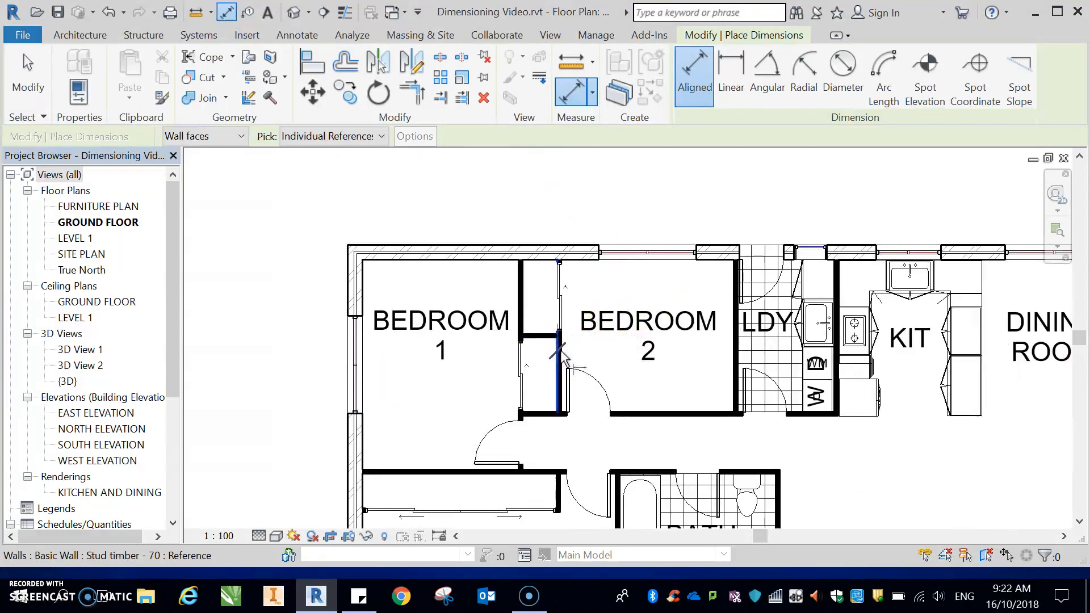
{"action": "scroll", "coordinate": [562, 353], "scroll_direction": "up", "scroll_amount": 2}
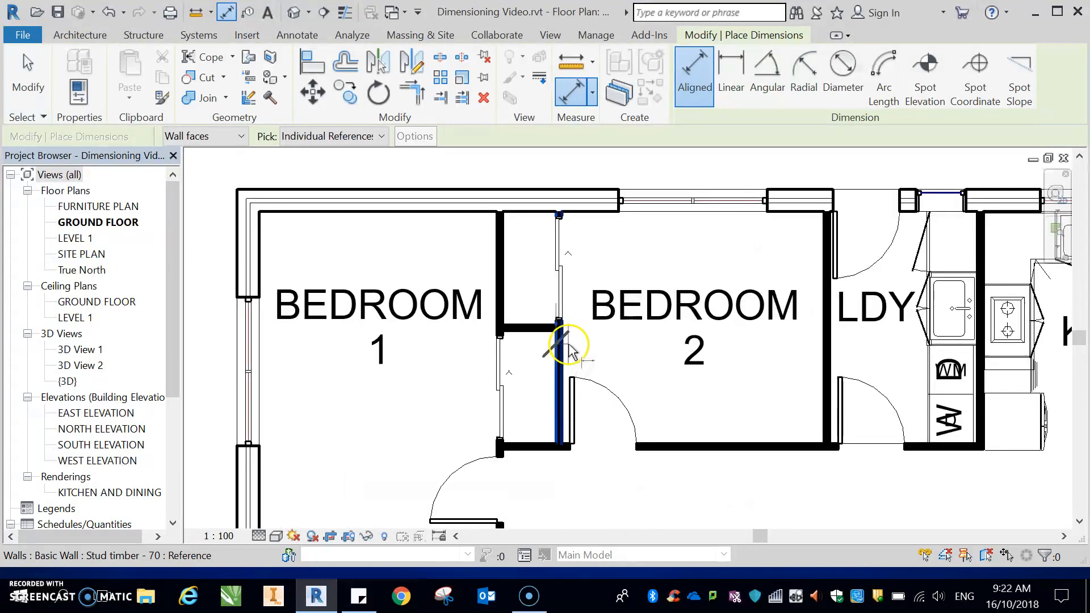
{"action": "left_click", "coordinate": [564, 347]}
{"action": "left_click", "coordinate": [564, 340]}
{"action": "scroll", "coordinate": [563, 329], "scroll_direction": "down", "scroll_amount": 3}
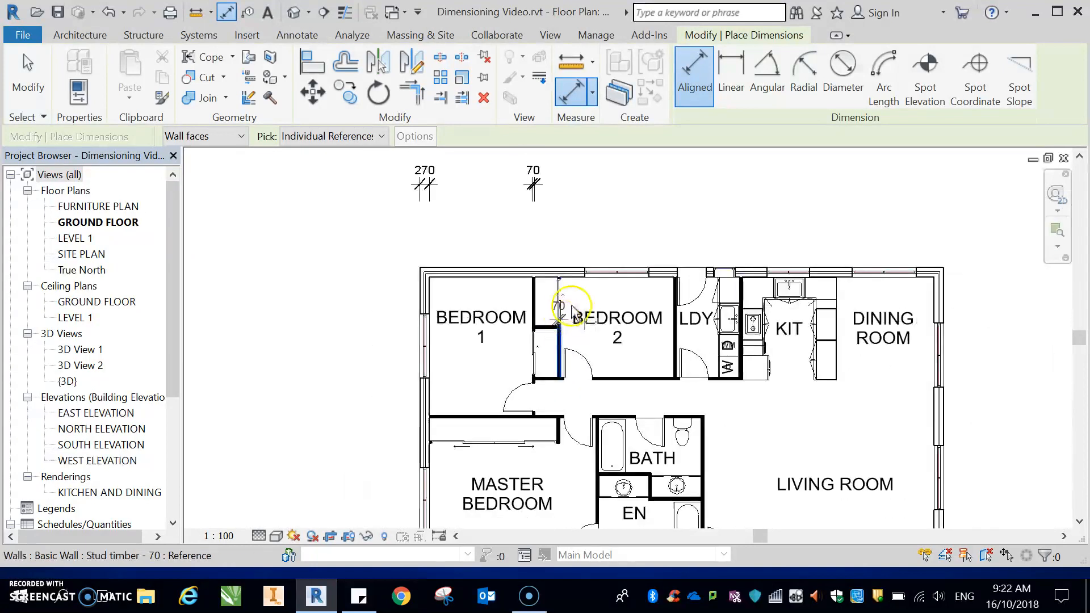
{"action": "left_click", "coordinate": [573, 184]}
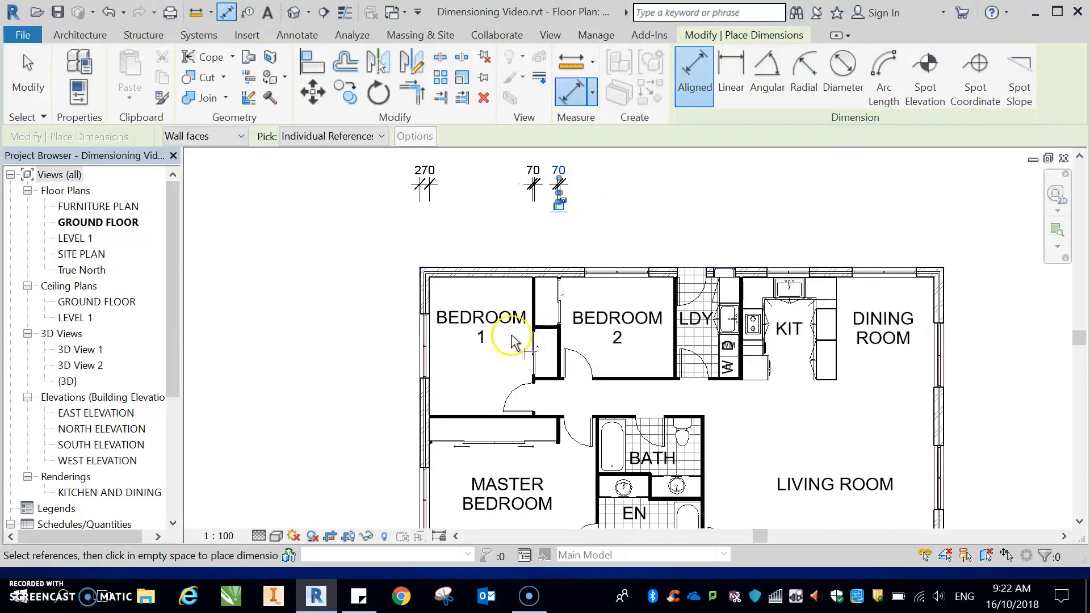
Step: Place an aligned dimension from the dining room's north-east exterior wall face, positioned above the plan
{"action": "scroll", "coordinate": [426, 268], "scroll_direction": "down", "scroll_amount": 2}
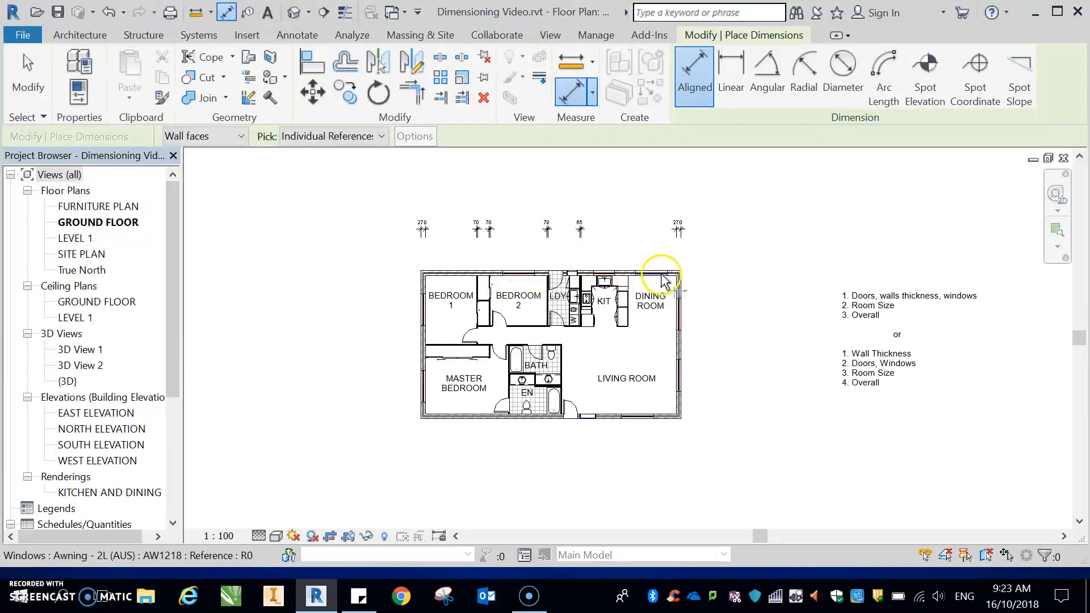
{"action": "scroll", "coordinate": [665, 280], "scroll_direction": "down", "scroll_amount": 2}
{"action": "scroll", "coordinate": [668, 272], "scroll_direction": "up", "scroll_amount": 5}
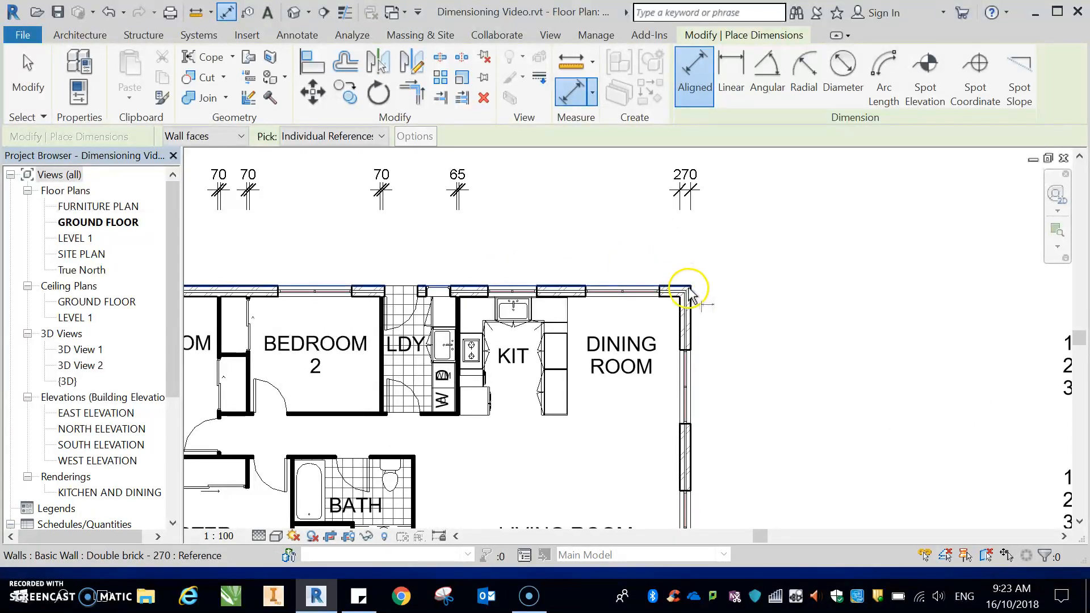
{"action": "left_click", "coordinate": [656, 291]}
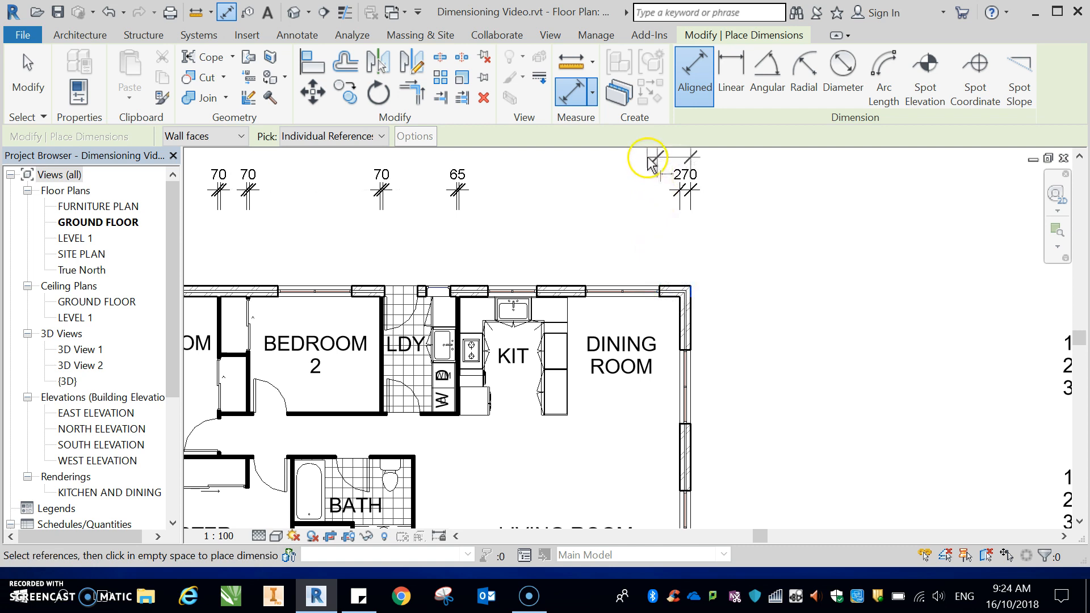
{"action": "scroll", "coordinate": [657, 253], "scroll_direction": "down", "scroll_amount": 3}
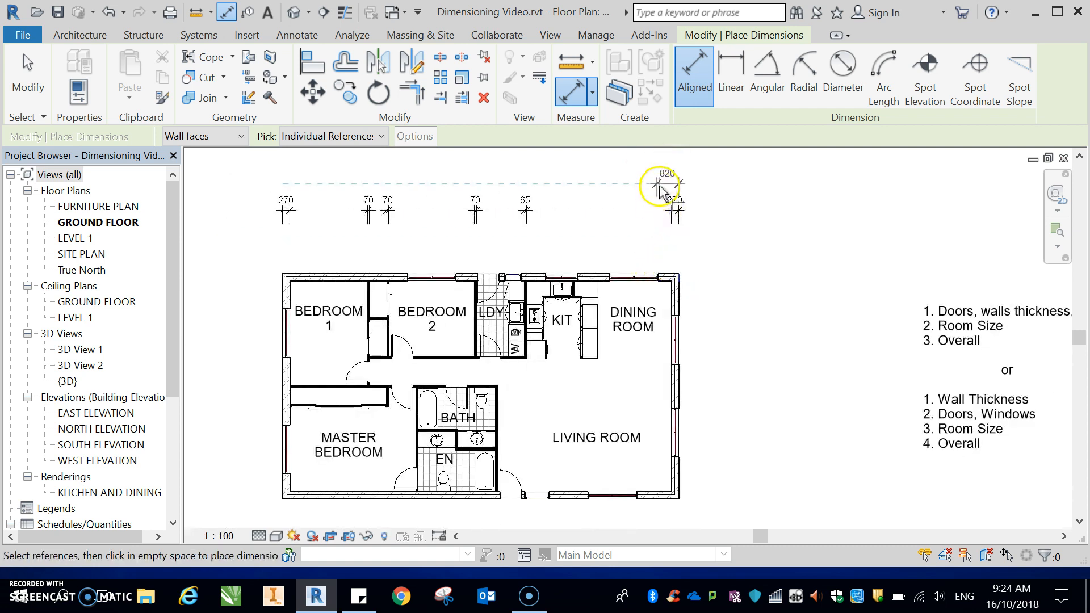
{"action": "left_click", "coordinate": [659, 186]}
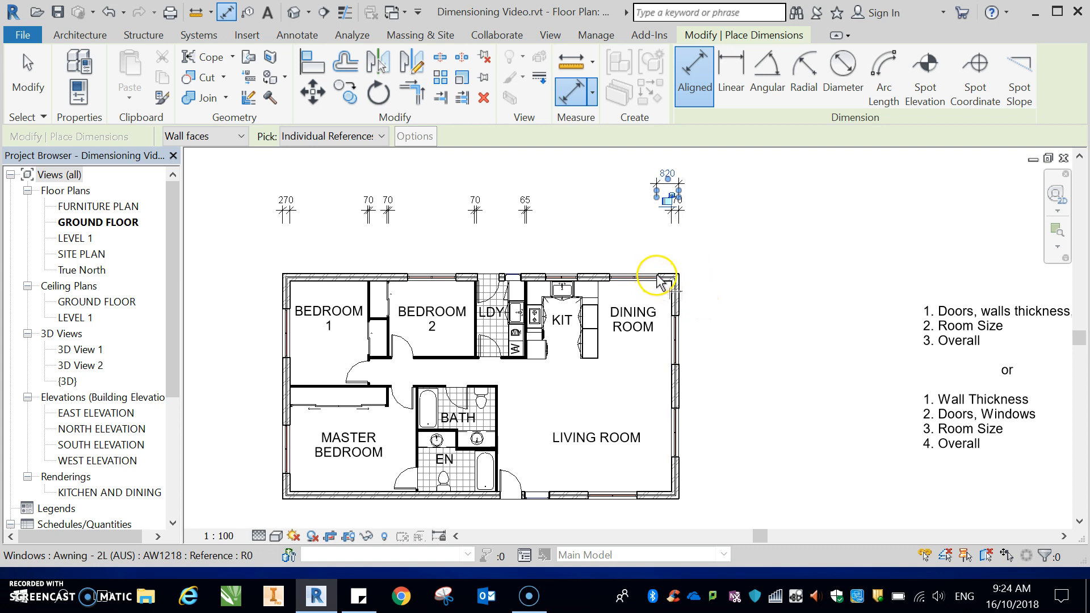
Step: Zoom in and examine the wall faces at the dining room's north-east corner
{"action": "scroll", "coordinate": [659, 281], "scroll_direction": "up", "scroll_amount": 4}
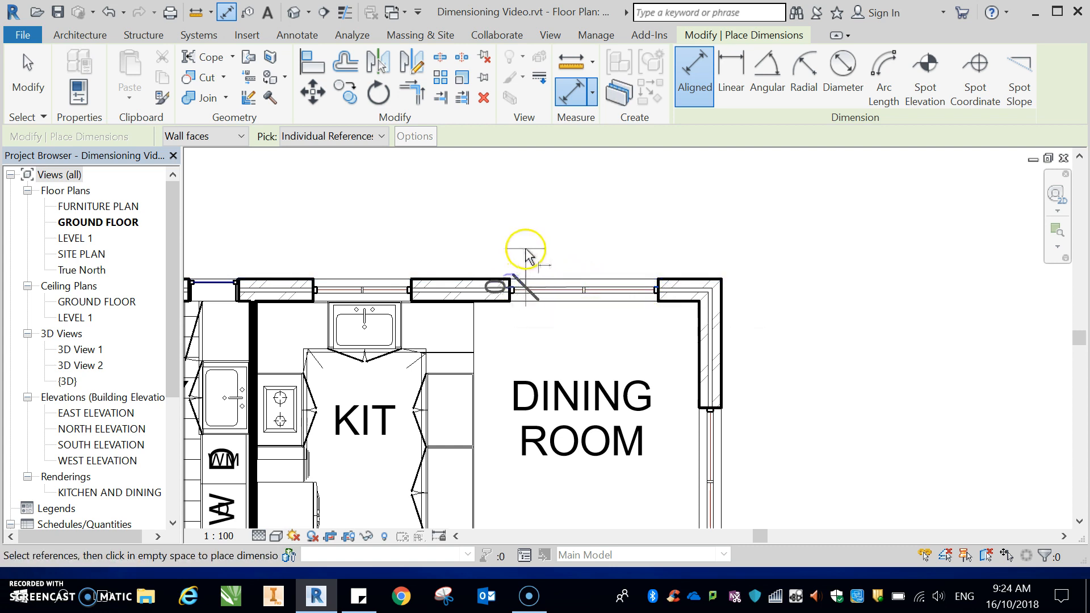
{"action": "scroll", "coordinate": [568, 278], "scroll_direction": "up", "scroll_amount": 3}
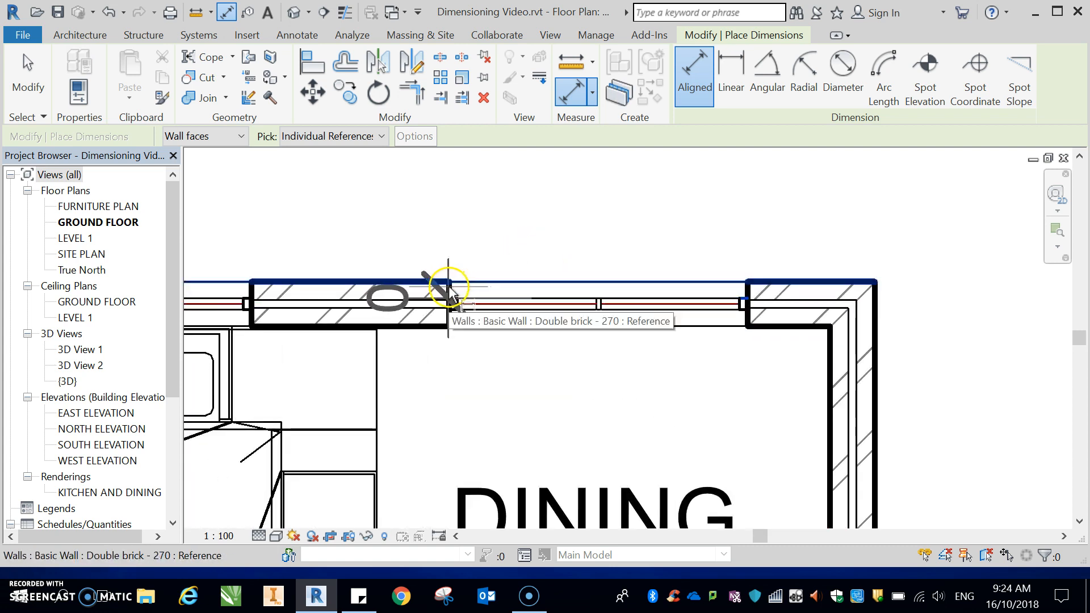
{"action": "scroll", "coordinate": [485, 246], "scroll_direction": "down", "scroll_amount": 3}
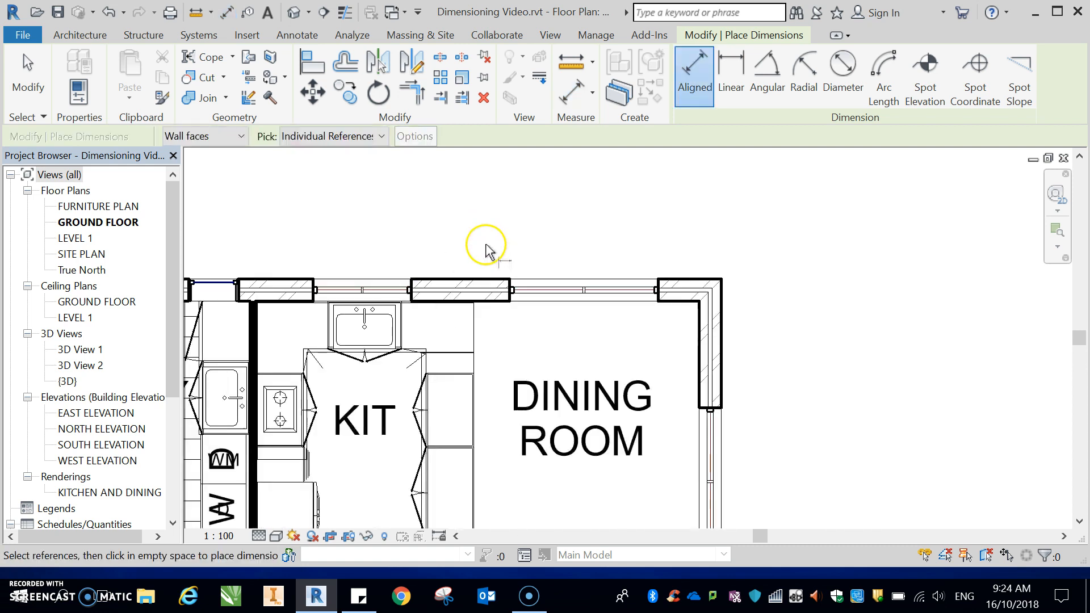
{"action": "left_click", "coordinate": [657, 287]}
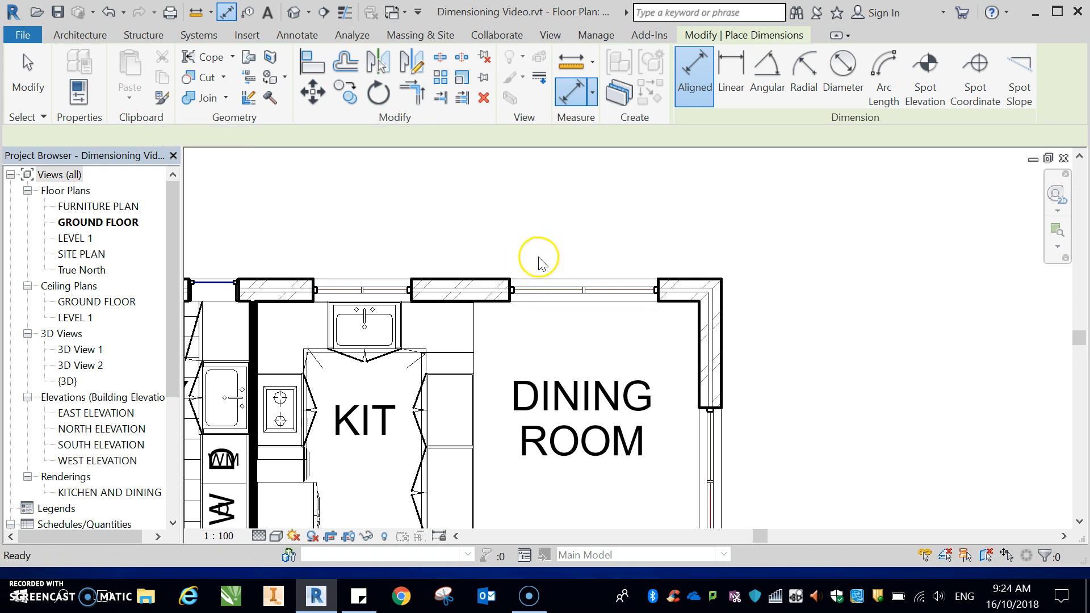
{"action": "left_click", "coordinate": [649, 284]}
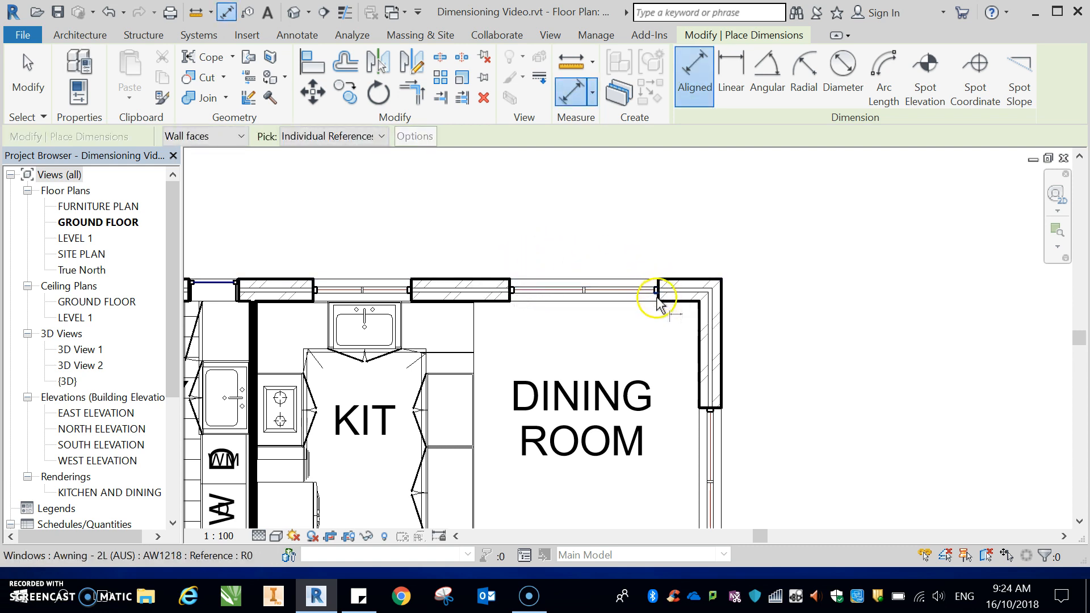
{"action": "left_click", "coordinate": [510, 295]}
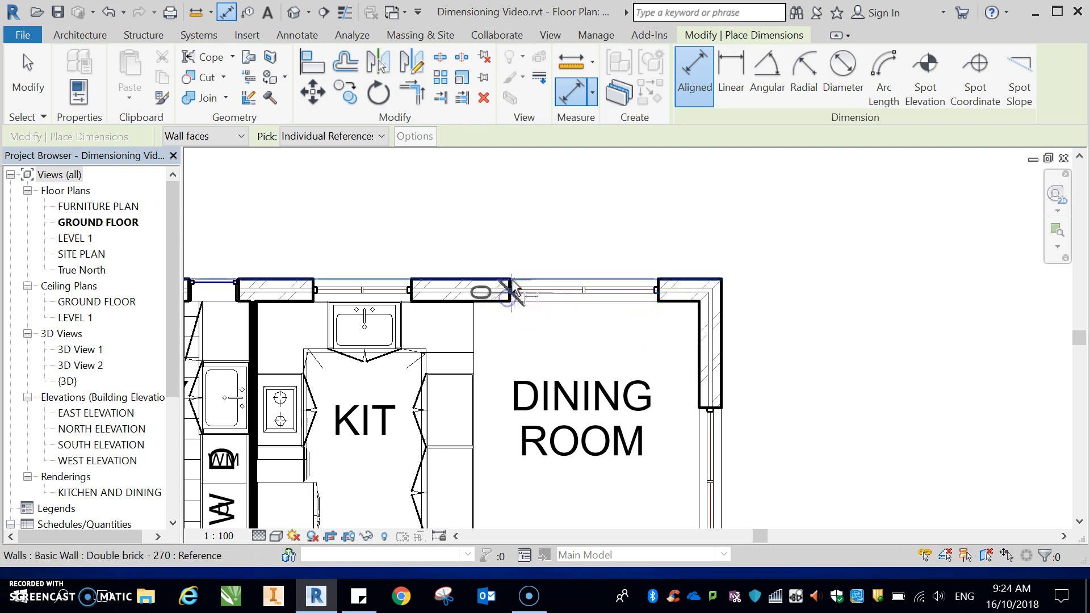
{"action": "left_click", "coordinate": [657, 292]}
{"action": "key", "text": "Escape"}
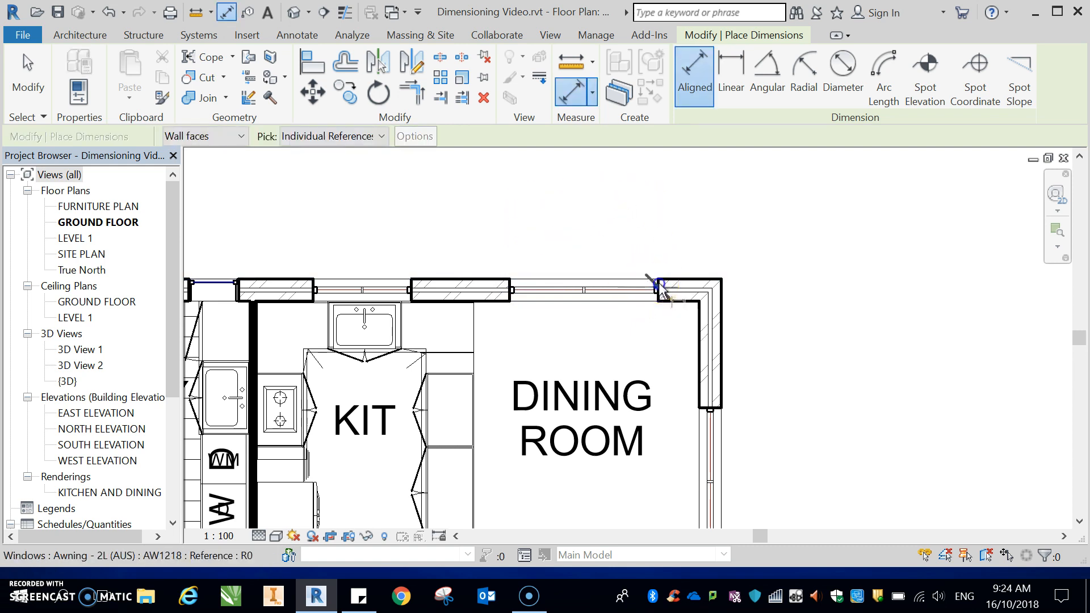
{"action": "left_click", "coordinate": [505, 278]}
{"action": "left_click", "coordinate": [511, 283]}
{"action": "key", "text": "Escape"}
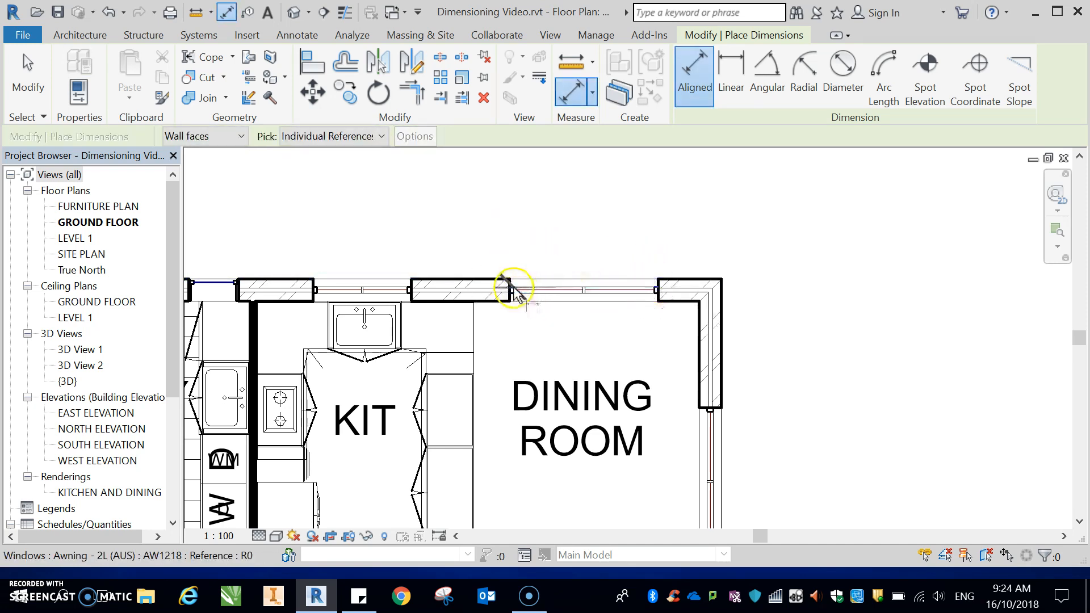
{"action": "left_click", "coordinate": [574, 289]}
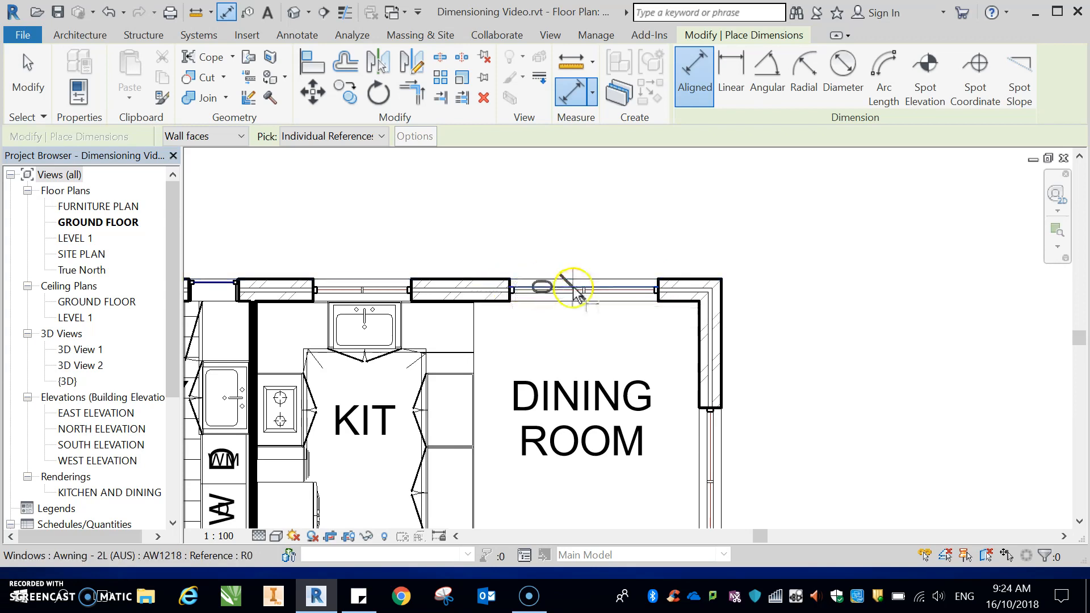
{"action": "left_click", "coordinate": [574, 288]}
{"action": "key", "text": "Escape"}
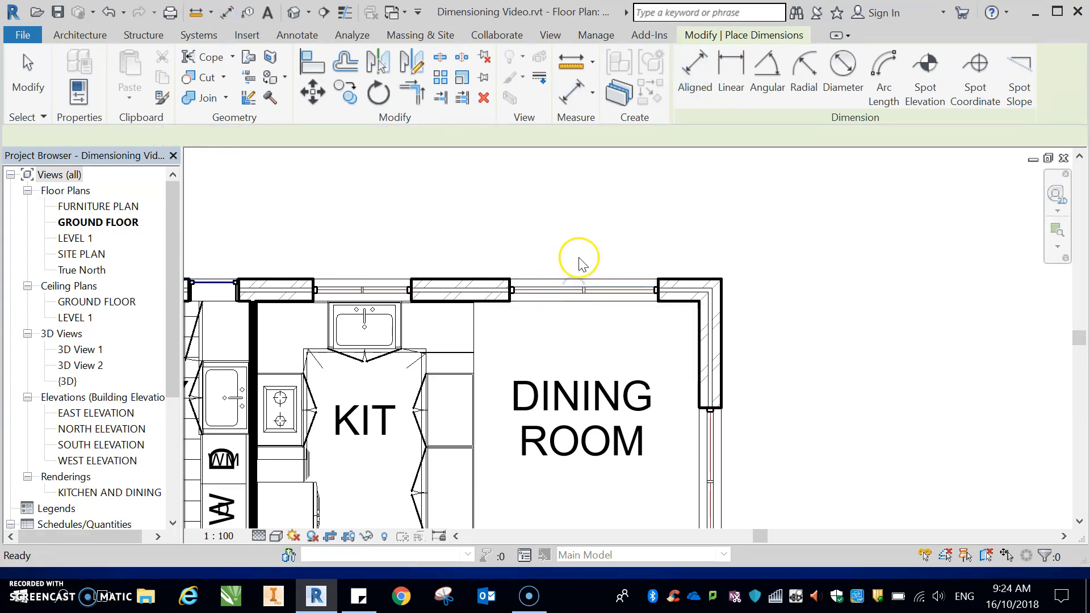
Step: Dimension from the dining room's corner wall face to the window jamb, then select and delete that dimension string
{"action": "left_click", "coordinate": [657, 300]}
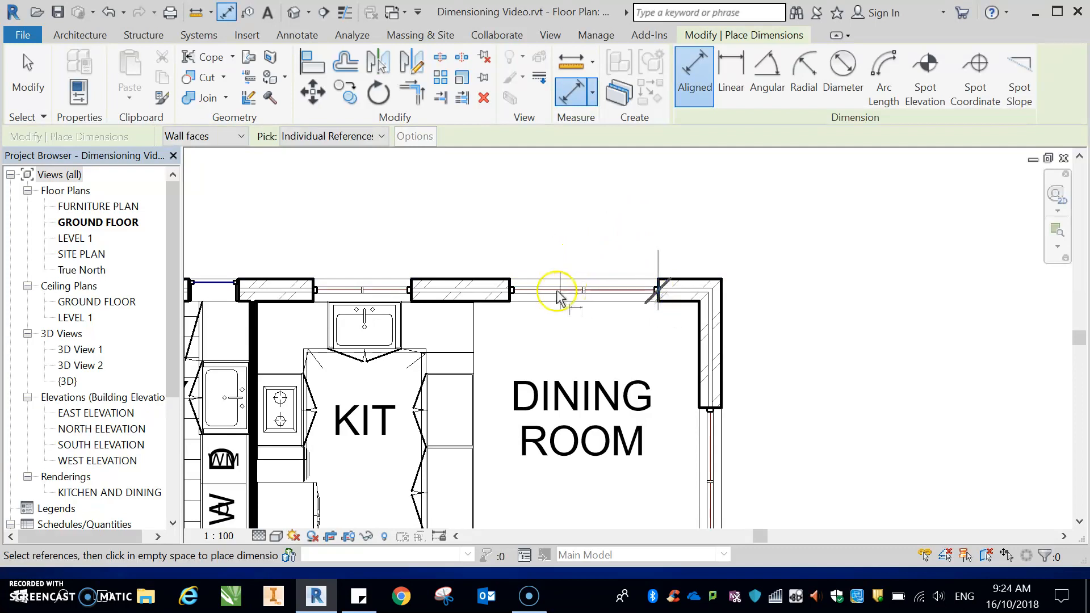
{"action": "left_click", "coordinate": [510, 300]}
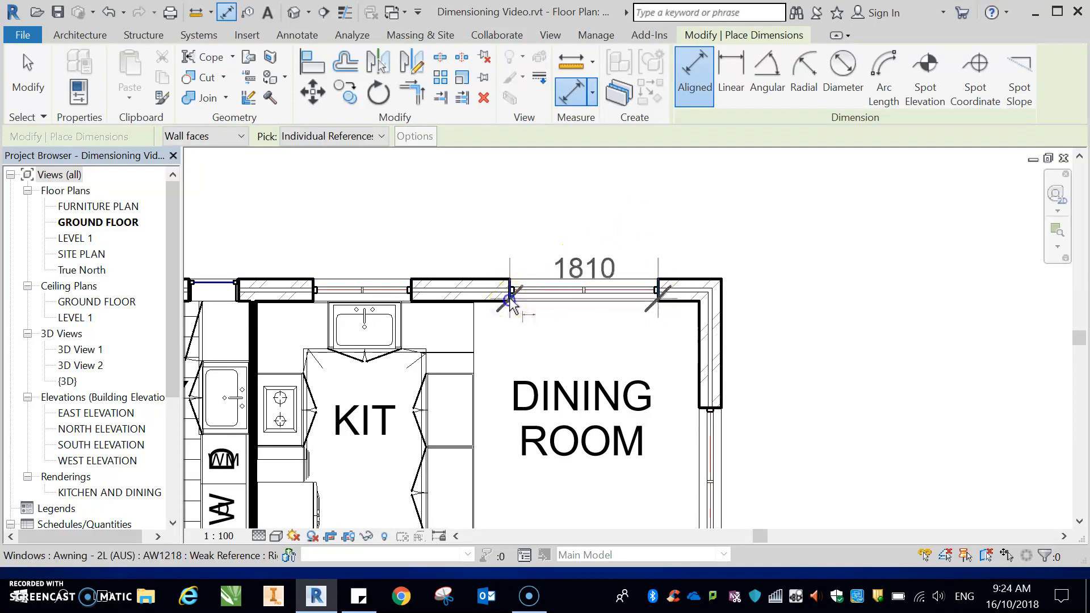
{"action": "scroll", "coordinate": [592, 295], "scroll_direction": "up", "scroll_amount": 3}
{"action": "scroll", "coordinate": [592, 295], "scroll_direction": "down", "scroll_amount": 5}
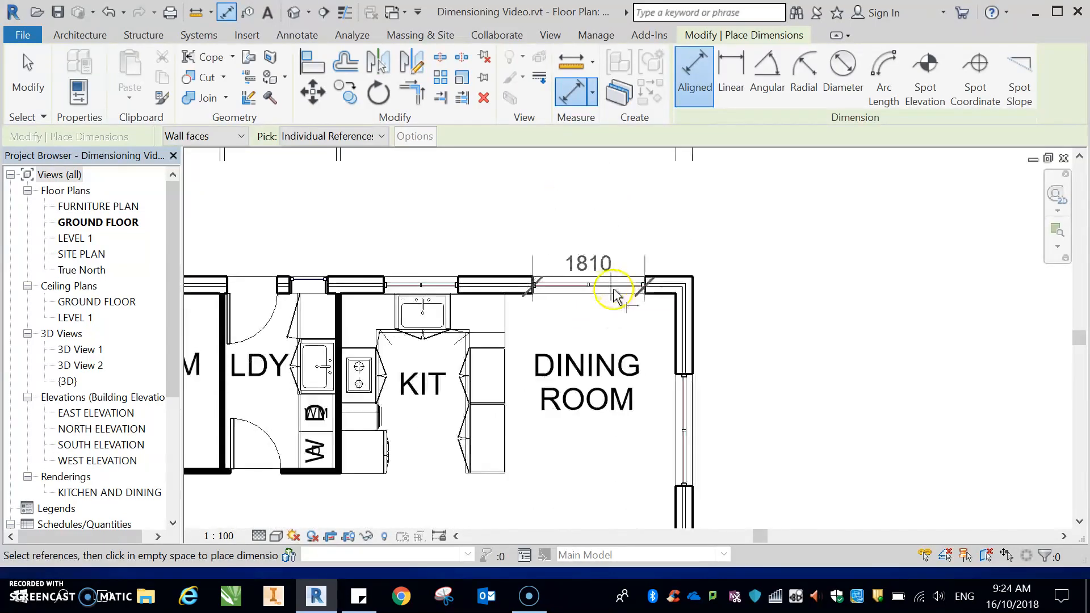
{"action": "scroll", "coordinate": [640, 188], "scroll_direction": "down", "scroll_amount": 2}
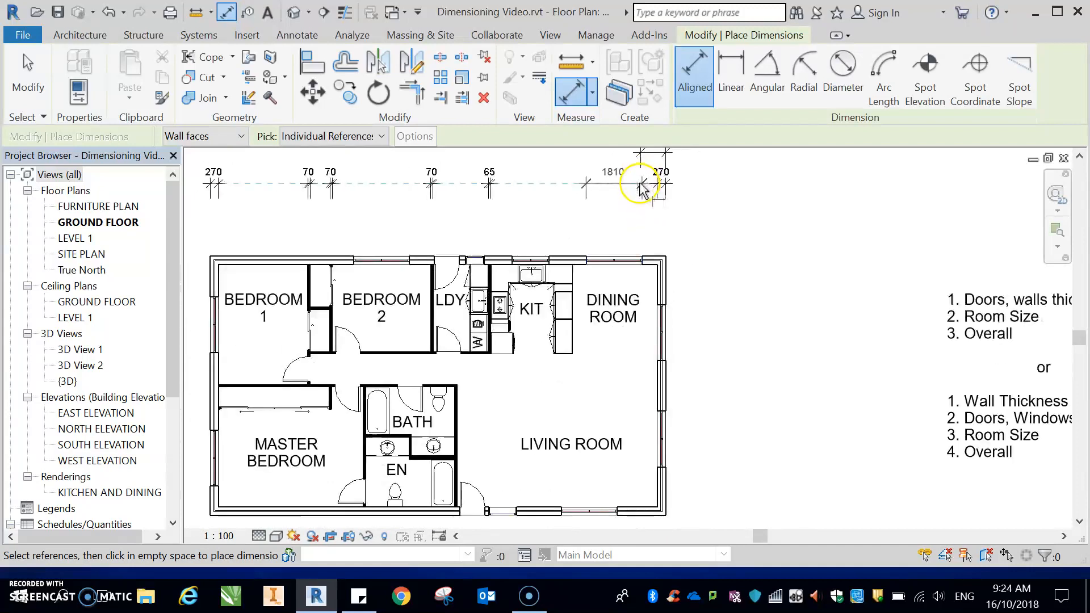
{"action": "left_click", "coordinate": [630, 154]}
{"action": "scroll", "coordinate": [667, 266], "scroll_direction": "up", "scroll_amount": 3}
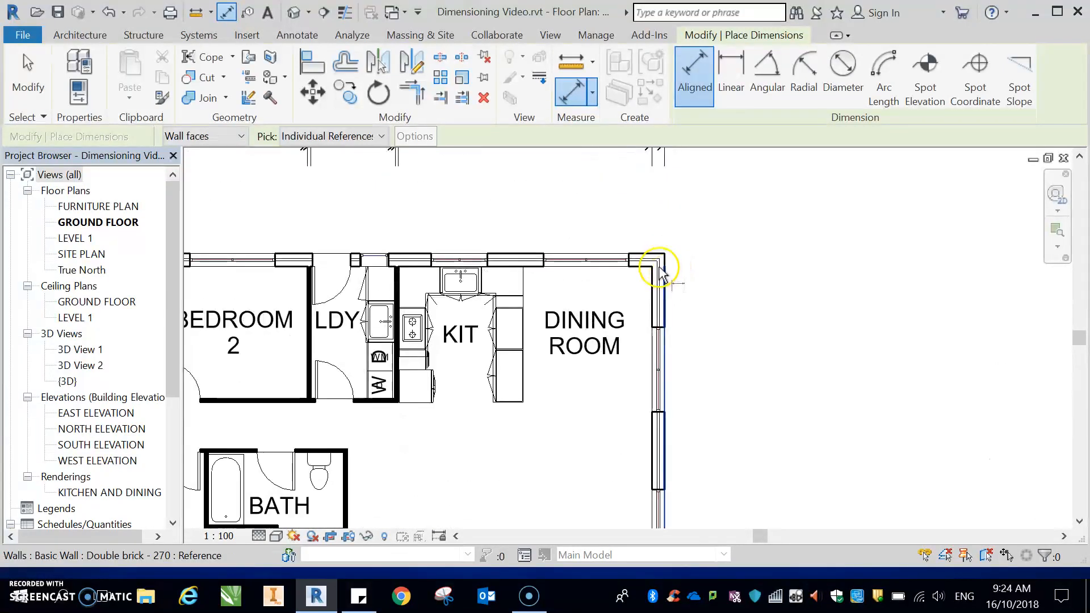
{"action": "scroll", "coordinate": [659, 267], "scroll_direction": "down", "scroll_amount": 7}
{"action": "scroll", "coordinate": [663, 213], "scroll_direction": "up", "scroll_amount": 5}
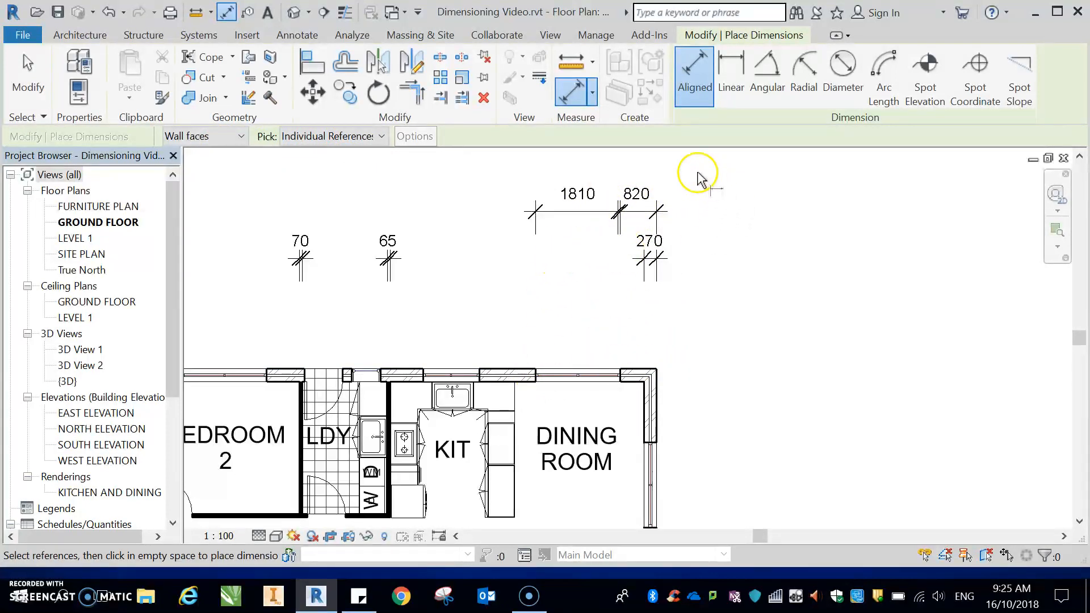
{"action": "key", "text": "Escape"}
{"action": "left_click_drag", "start_coordinate": [695, 193], "coordinate": [523, 231]}
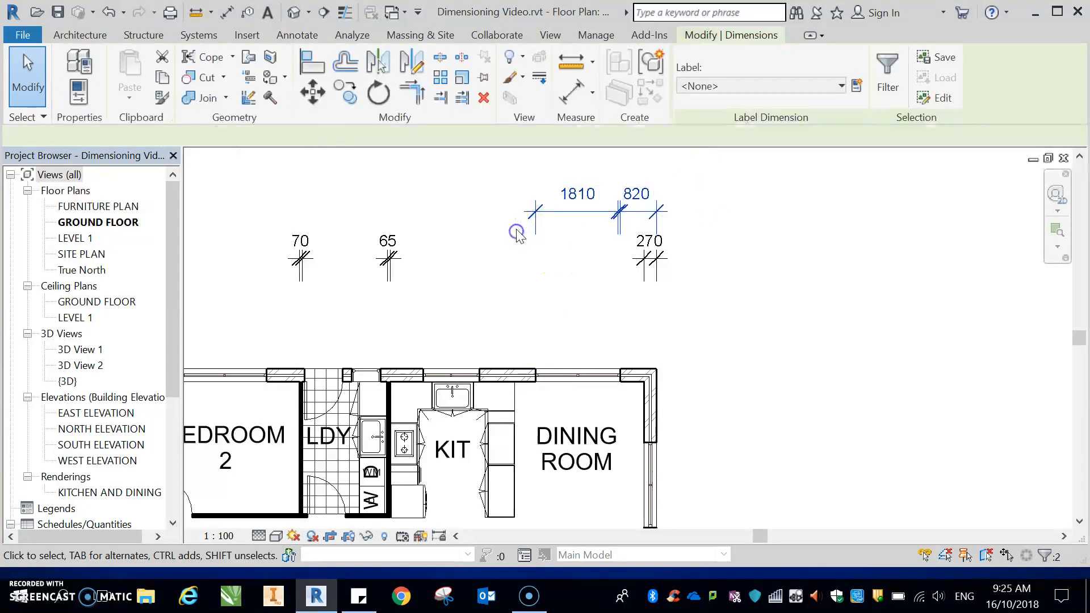
{"action": "key", "text": "Delete"}
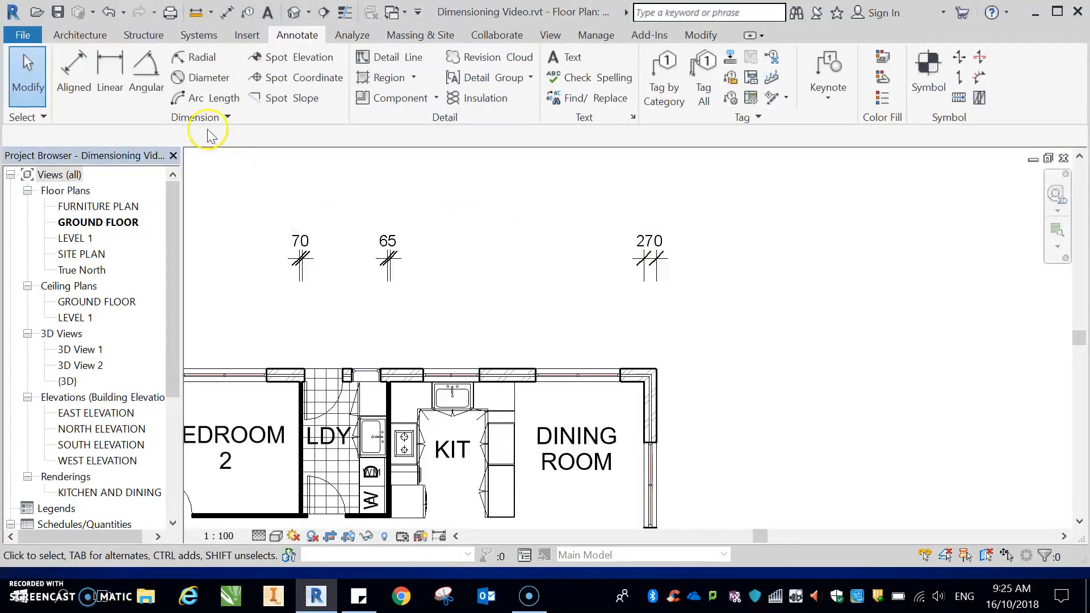
Step: Place a continuous aligned dimension string along the kitchen and dining north wall, from the corner wall face through each window jamb
{"action": "left_click", "coordinate": [74, 72]}
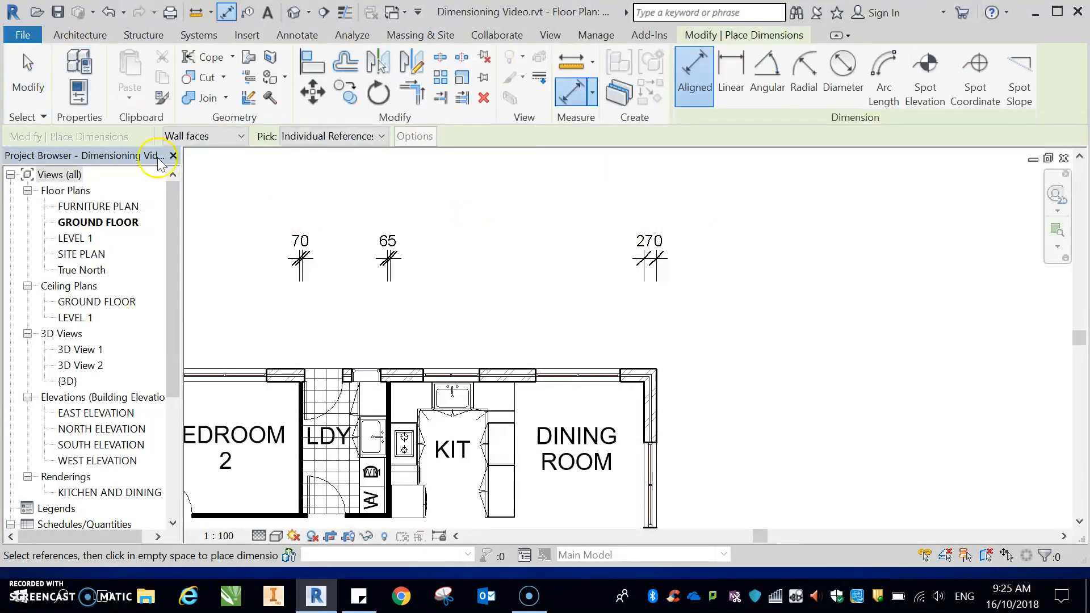
{"action": "left_click", "coordinate": [657, 376]}
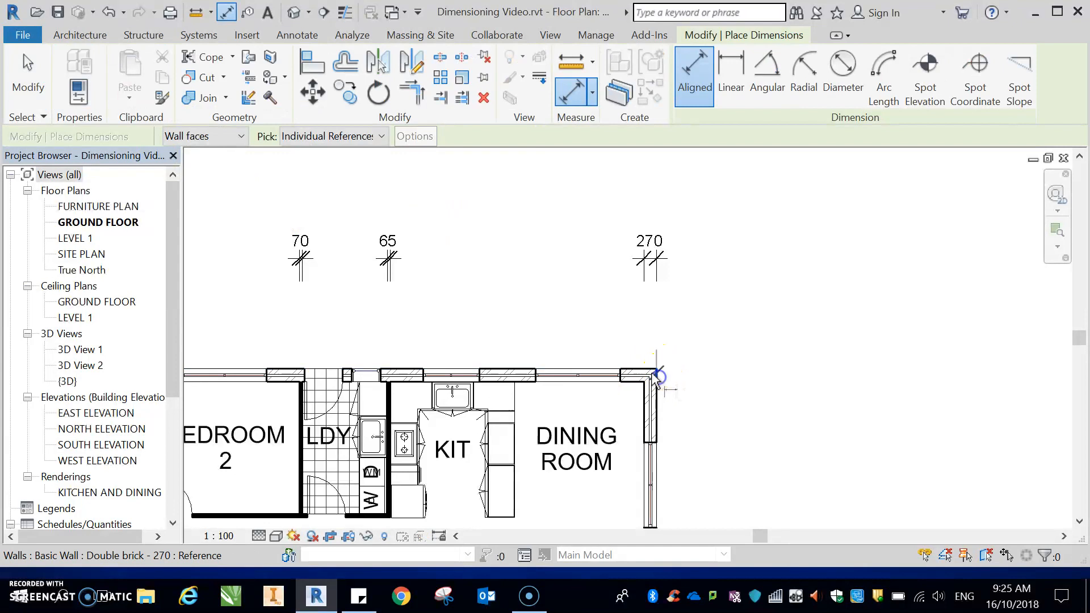
{"action": "left_click", "coordinate": [620, 376]}
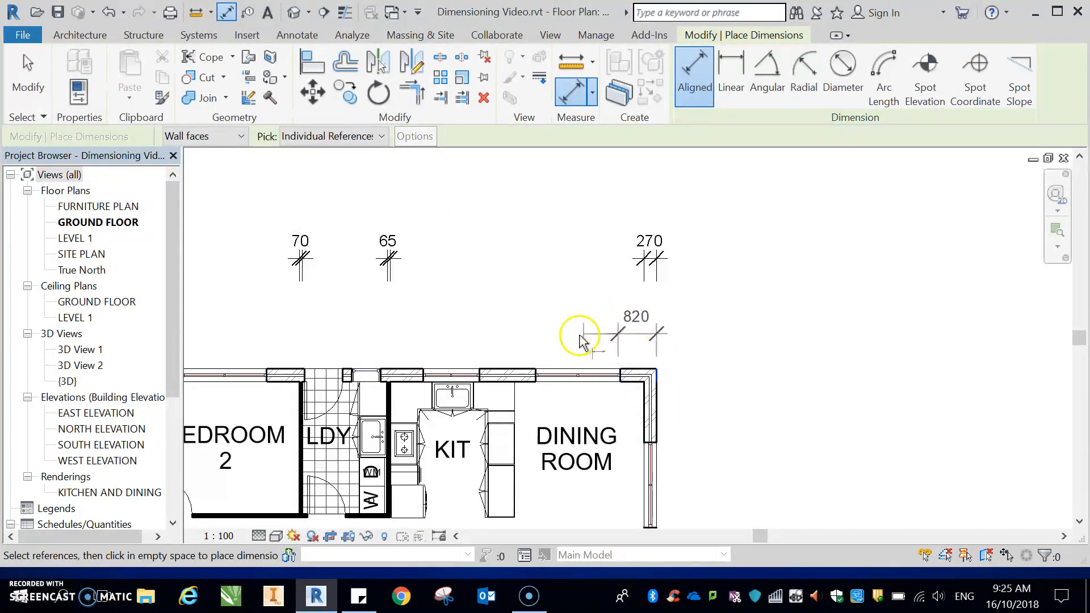
{"action": "left_click", "coordinate": [536, 372]}
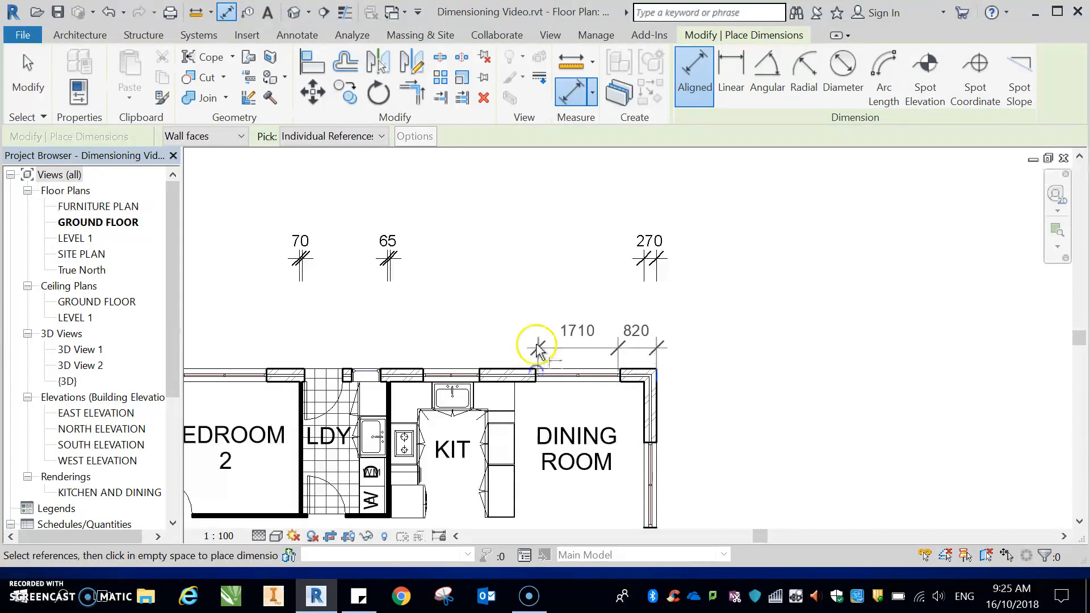
{"action": "left_click", "coordinate": [481, 372]}
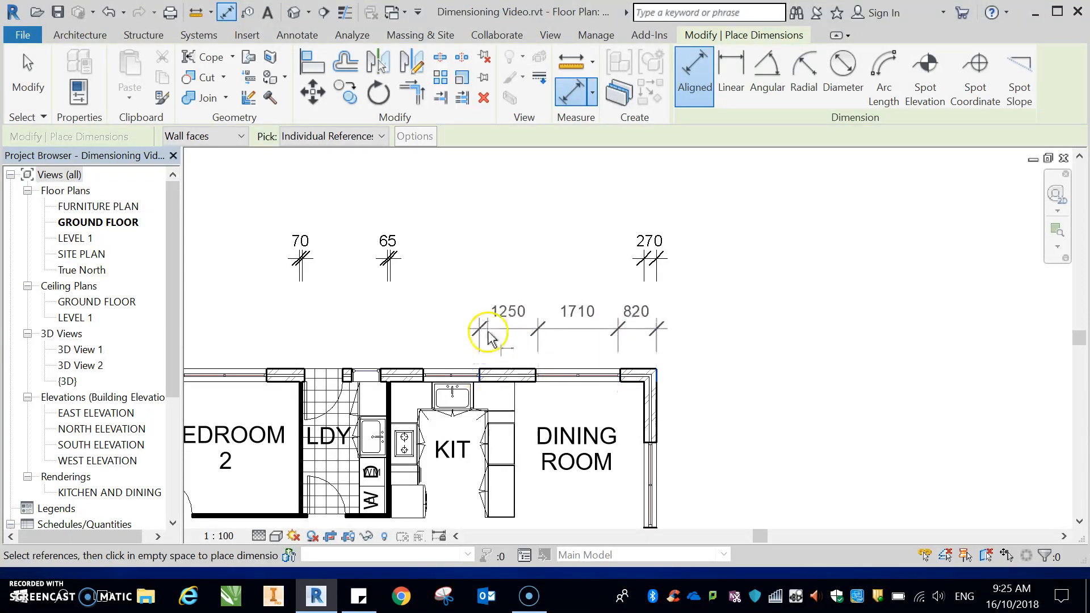
{"action": "left_click", "coordinate": [423, 372]}
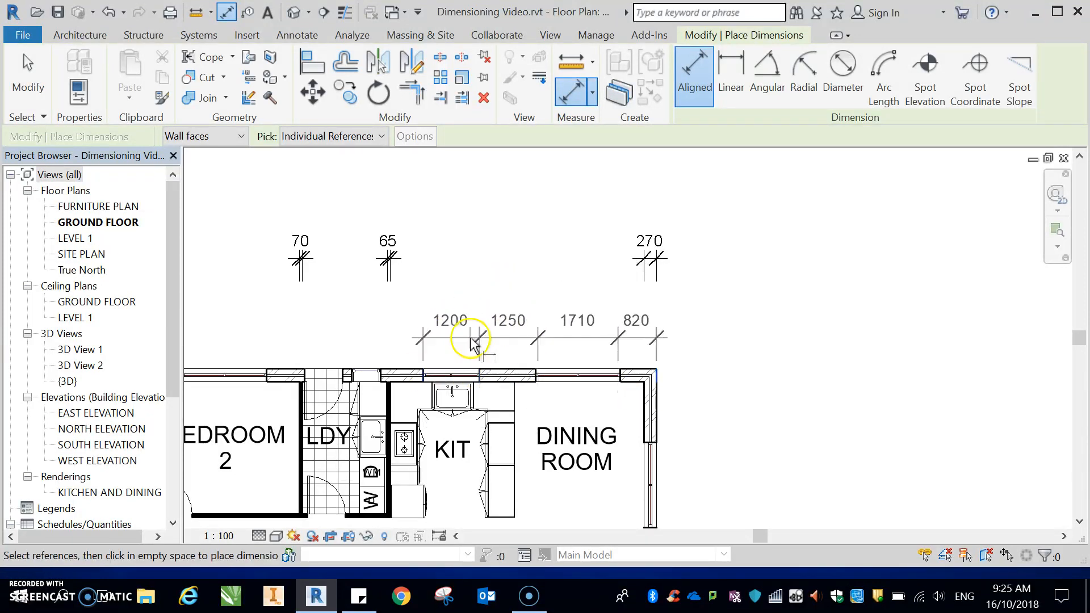
{"action": "left_click", "coordinate": [382, 375]}
{"action": "scroll", "coordinate": [462, 287], "scroll_direction": "up", "scroll_amount": 2}
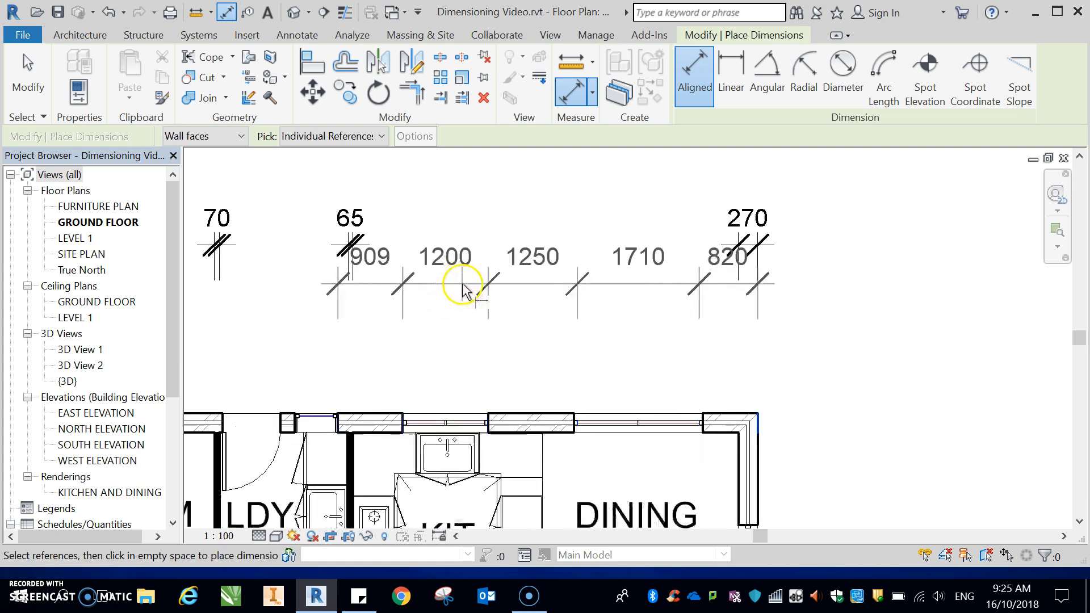
{"action": "scroll", "coordinate": [474, 286], "scroll_direction": "down", "scroll_amount": 2}
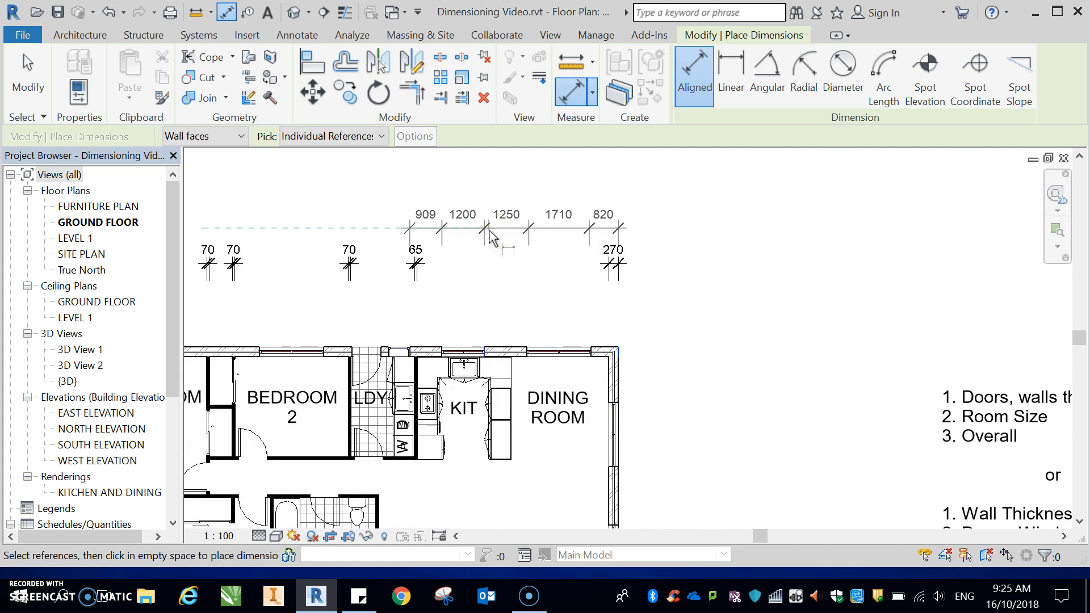
{"action": "left_click", "coordinate": [490, 233]}
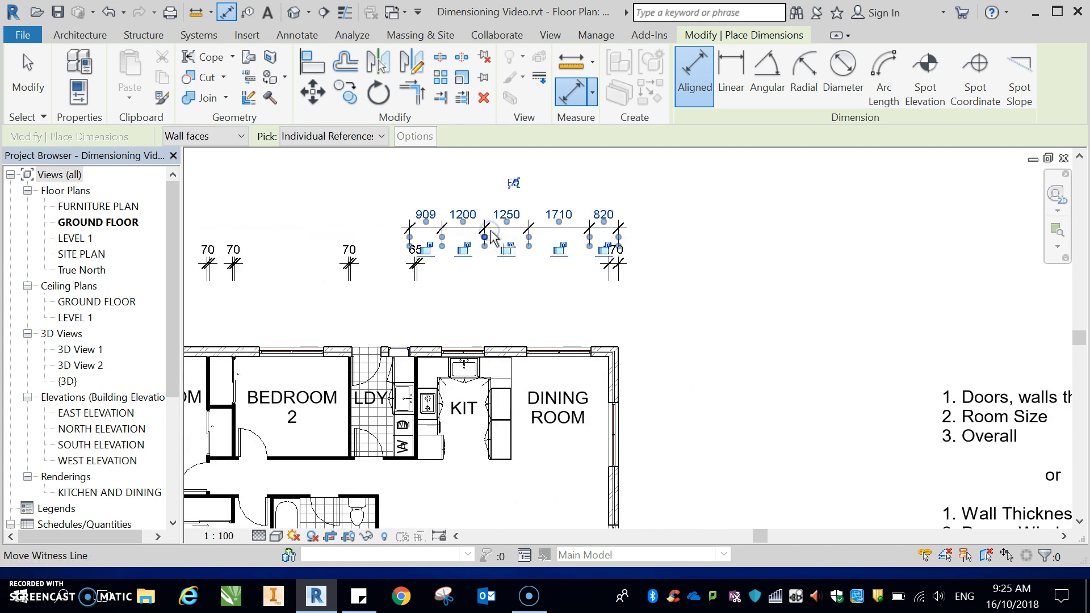
{"action": "key", "text": "Escape"}
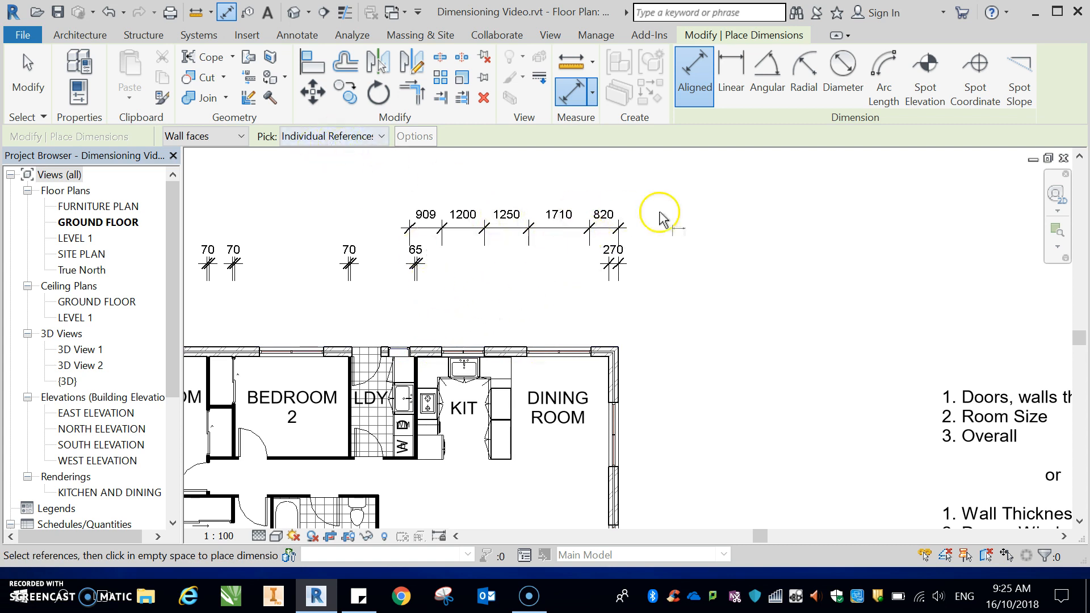
Step: Place the aligned dimension string across the bedrooms' north wall openings, in line with the kitchen string
{"action": "scroll", "coordinate": [642, 264], "scroll_direction": "down", "scroll_amount": 2}
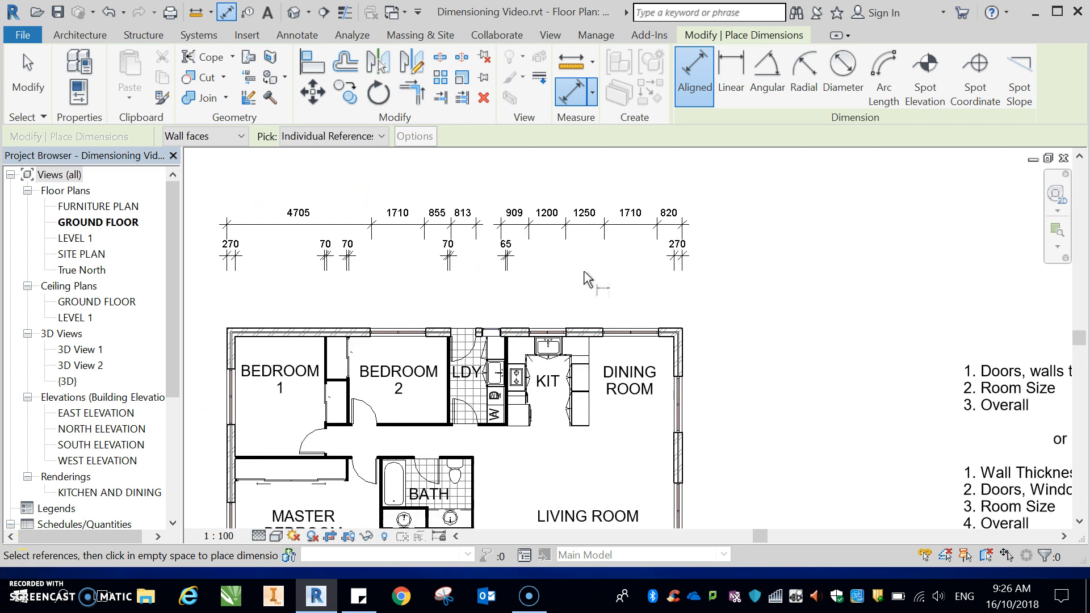
{"action": "left_click", "coordinate": [437, 218]}
{"action": "scroll", "coordinate": [687, 311], "scroll_direction": "down", "scroll_amount": 2}
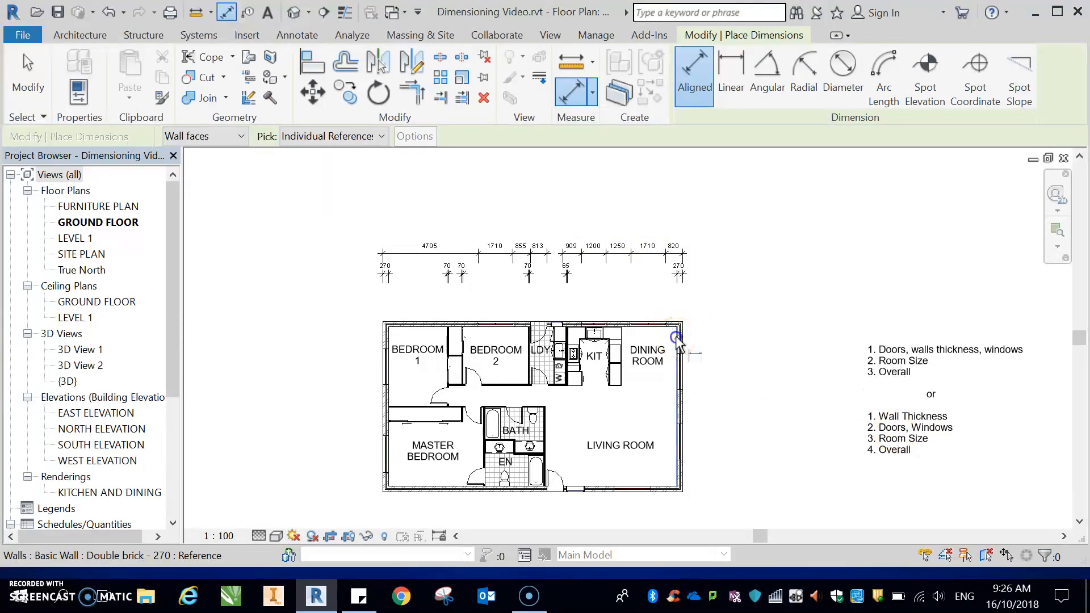
Step: Dimension the combined kitchen and dining room length from the kitchen wall face, placed above the window string
{"action": "left_click", "coordinate": [568, 334]}
{"action": "left_click", "coordinate": [594, 246]}
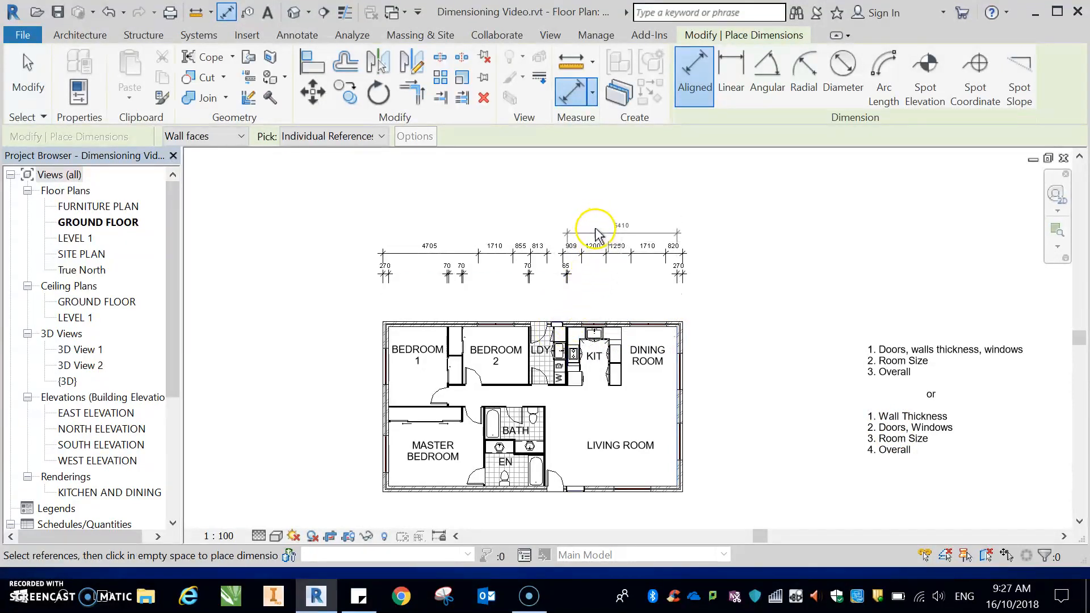
{"action": "left_click", "coordinate": [596, 234]}
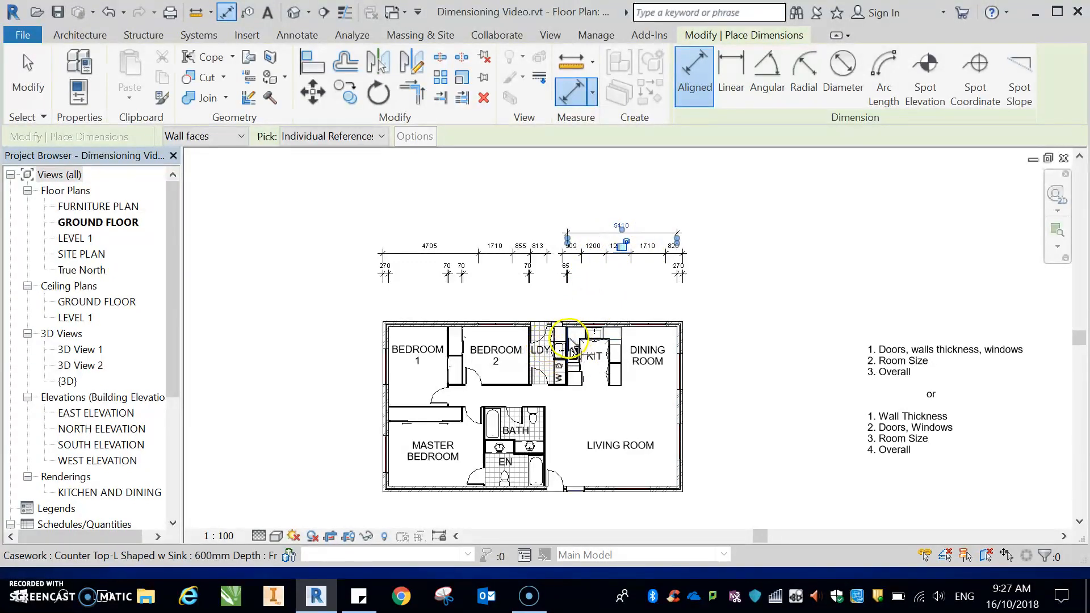
Step: Dimension Bedroom 2's width between its wall faces, placed above the opening string
{"action": "left_click", "coordinate": [529, 336]}
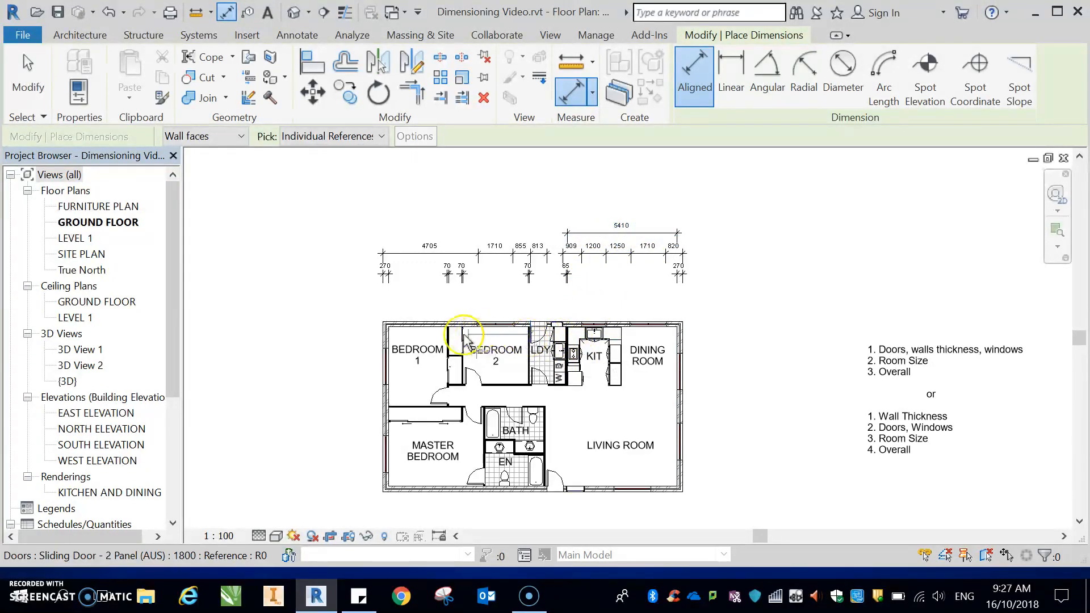
{"action": "left_click", "coordinate": [465, 366]}
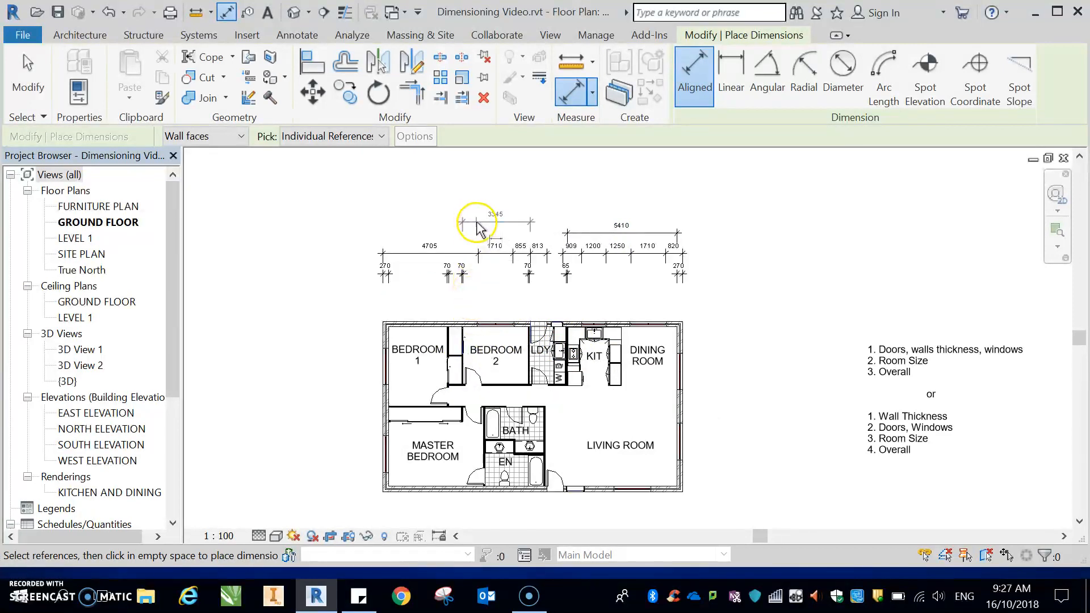
{"action": "left_click", "coordinate": [477, 236]}
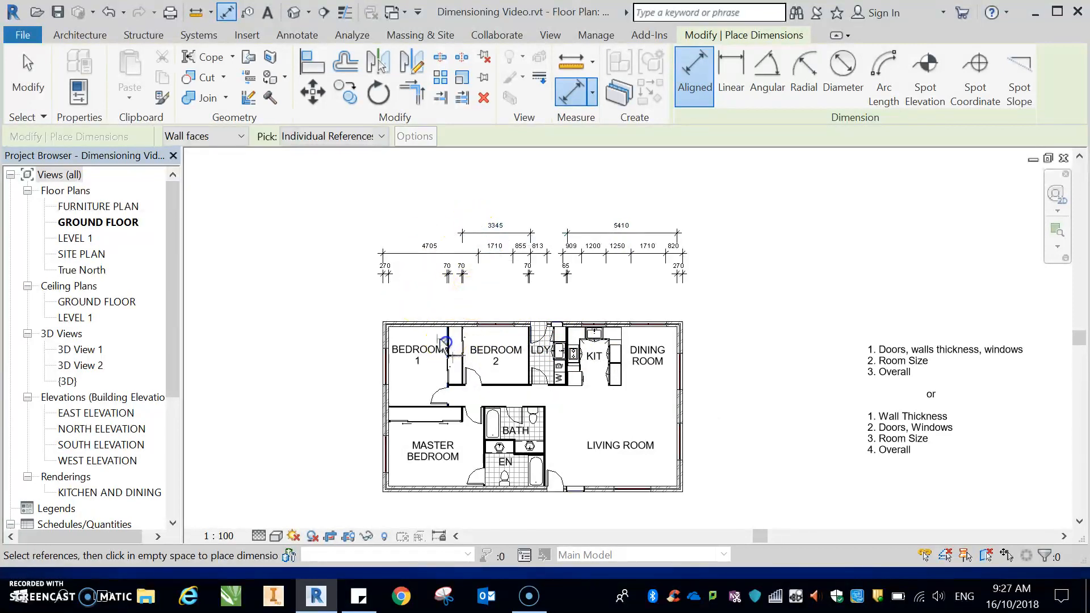
Step: Dimension Bedroom 1's width between its wall faces, placed above the opening string
{"action": "left_click", "coordinate": [390, 336]}
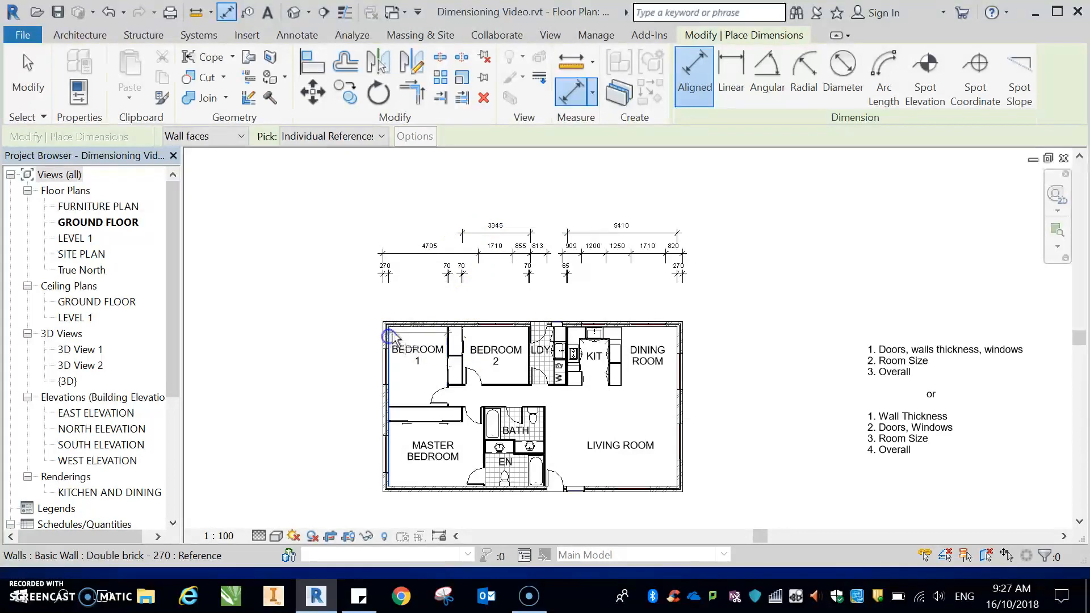
{"action": "left_click", "coordinate": [413, 236]}
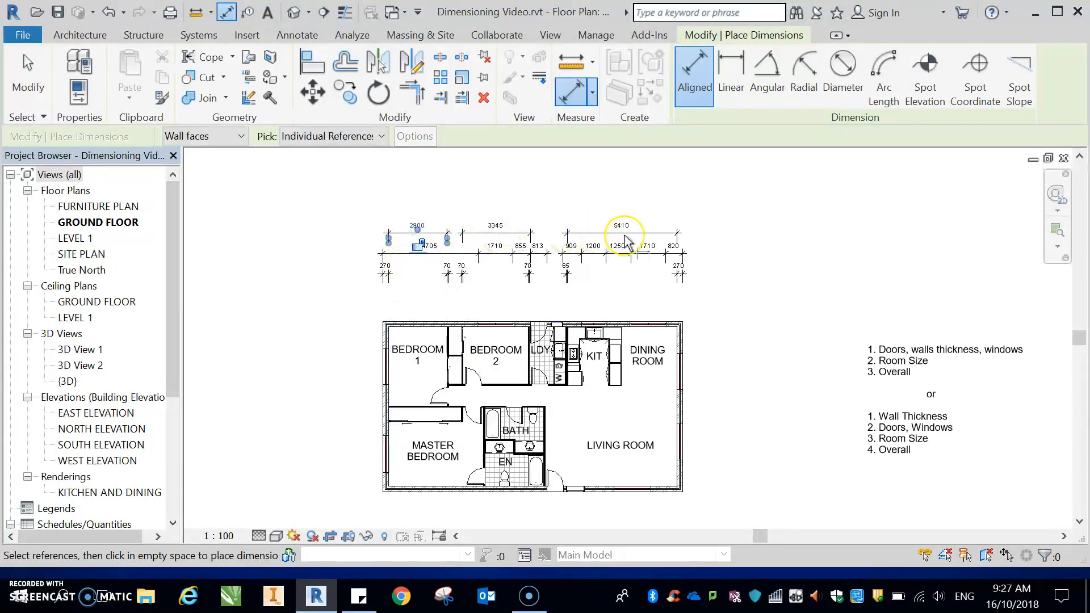
Step: Dimension the laundry's width between its wall faces, placed in line with the bedroom room-size dimensions
{"action": "left_click", "coordinate": [563, 334]}
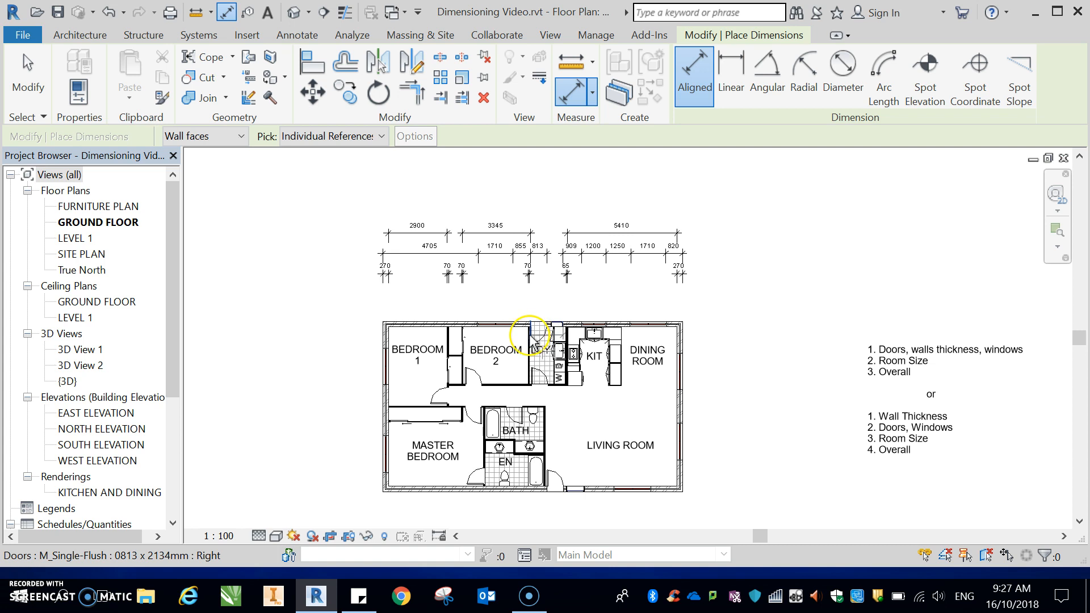
{"action": "left_click", "coordinate": [534, 344]}
{"action": "left_click", "coordinate": [545, 243]}
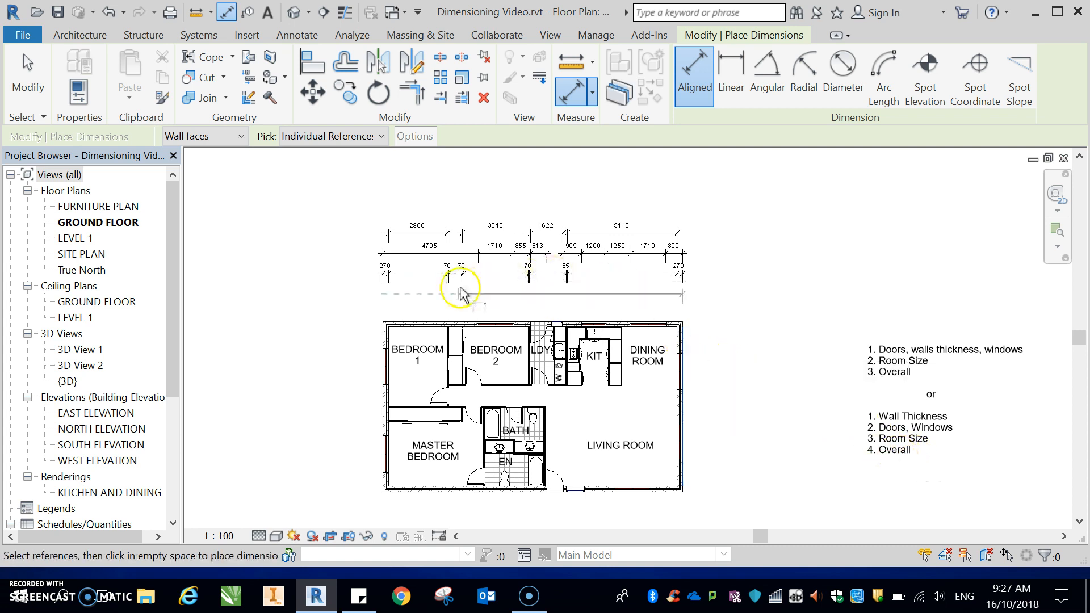
Step: Dimension the overall building length between the outer wall faces, placed above the room-size string
{"action": "left_click", "coordinate": [381, 339]}
{"action": "left_click", "coordinate": [392, 212]}
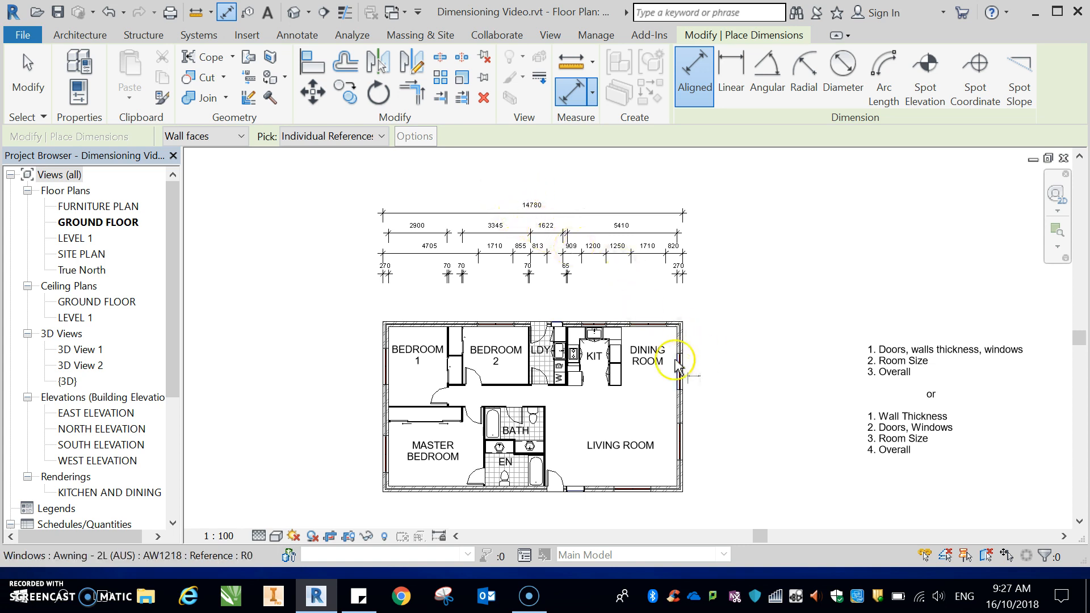
Step: Switch picking to entire walls with opening widths, and auto-dimension the south wall, placing the string below the plan
{"action": "scroll", "coordinate": [653, 335], "scroll_direction": "up", "scroll_amount": 2}
{"action": "scroll", "coordinate": [653, 335], "scroll_direction": "down", "scroll_amount": 3}
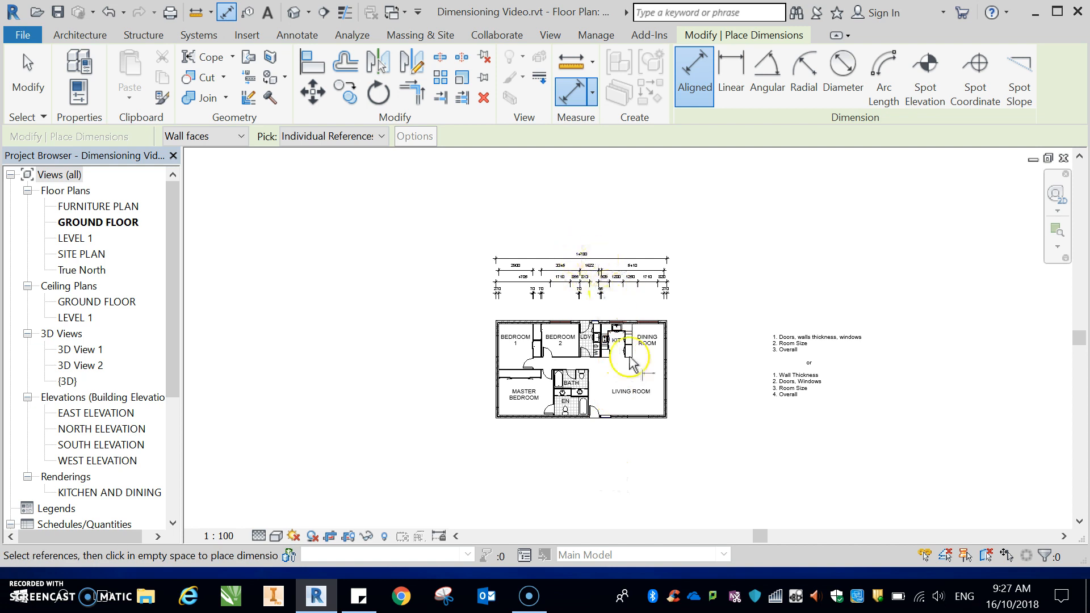
{"action": "scroll", "coordinate": [636, 362], "scroll_direction": "up", "scroll_amount": 1}
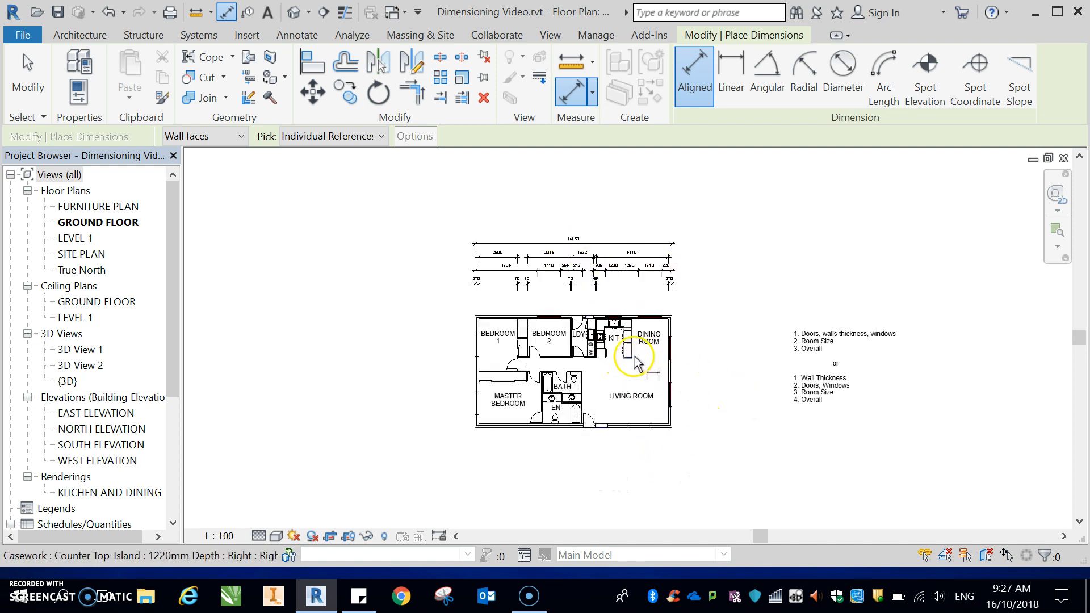
{"action": "scroll", "coordinate": [636, 363], "scroll_direction": "up", "scroll_amount": 1}
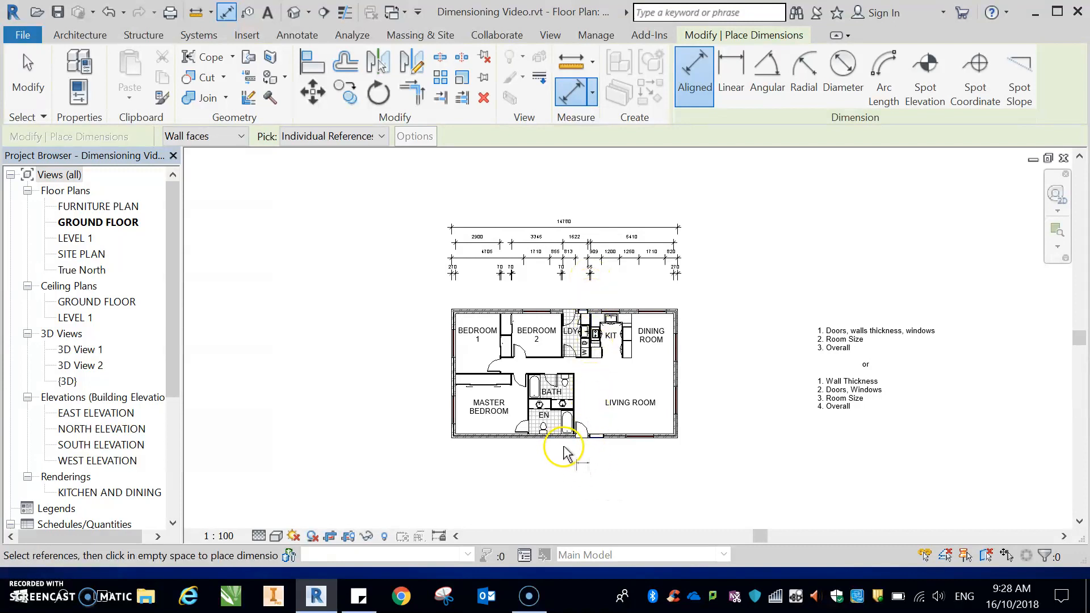
{"action": "scroll", "coordinate": [401, 462], "scroll_direction": "down", "scroll_amount": 1}
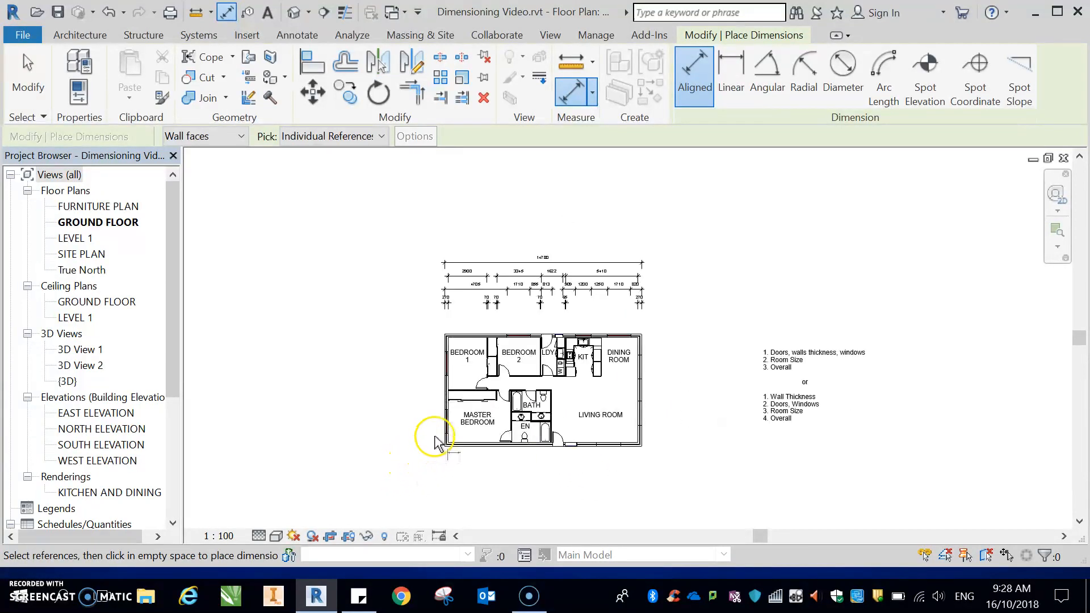
{"action": "scroll", "coordinate": [434, 443], "scroll_direction": "up", "scroll_amount": 1}
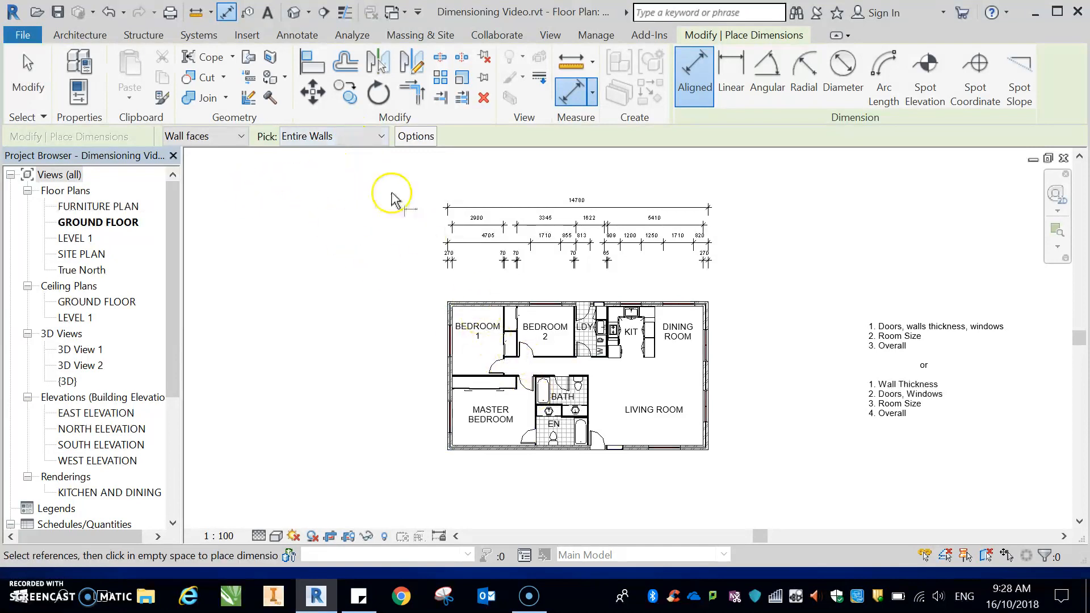
{"action": "left_click", "coordinate": [382, 136]}
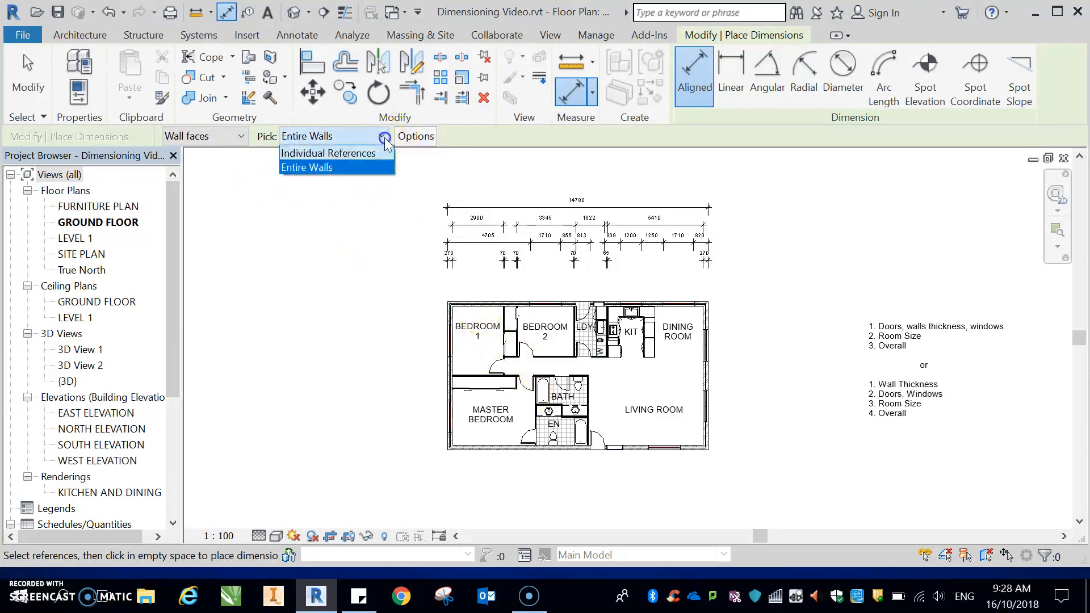
{"action": "left_click", "coordinate": [314, 168]}
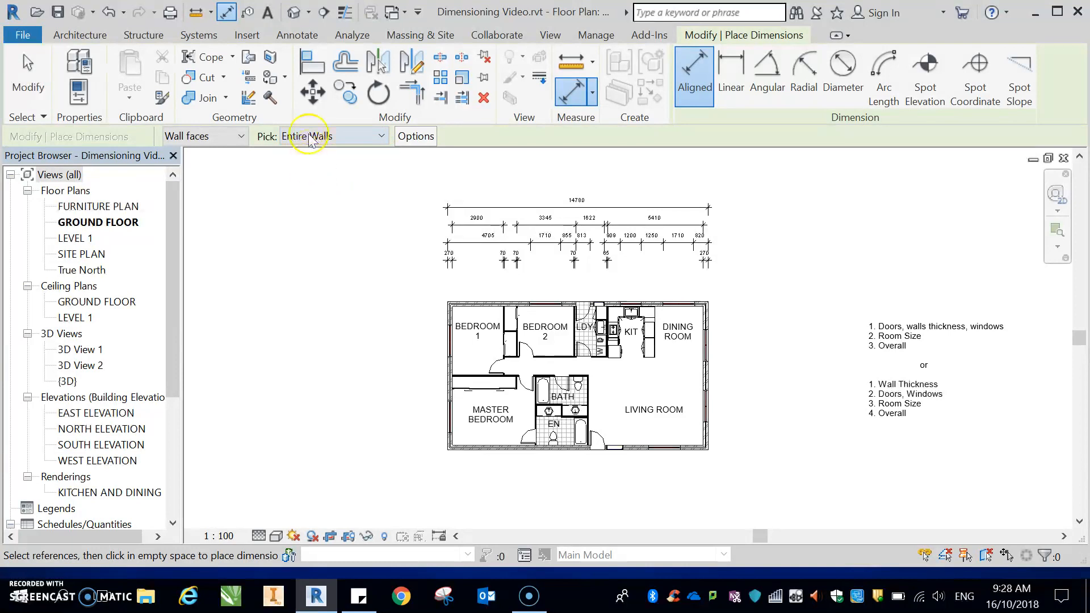
{"action": "left_click", "coordinate": [416, 137]}
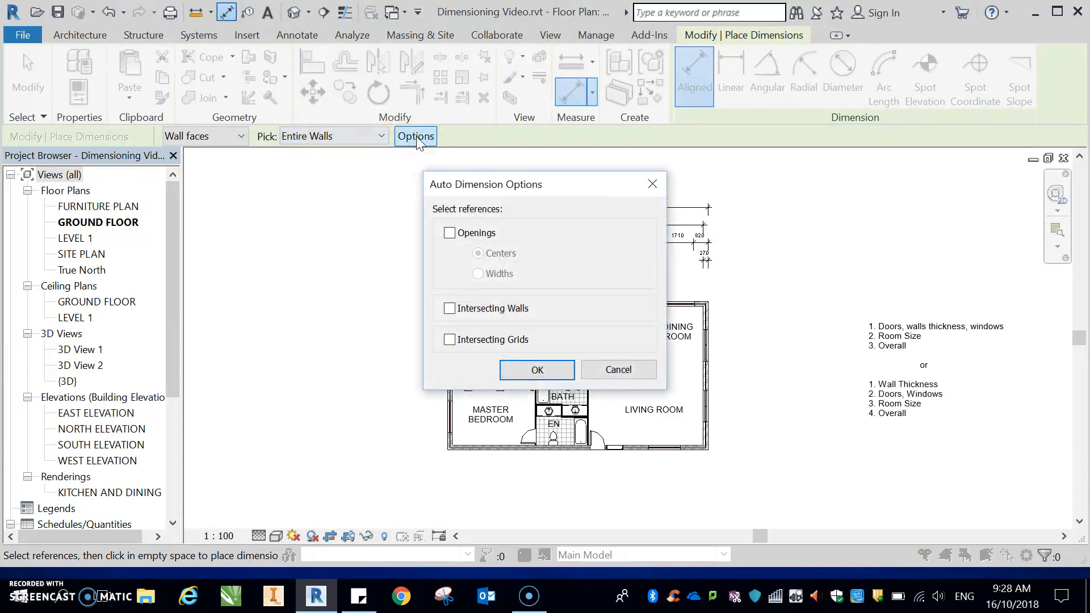
{"action": "left_click_drag", "start_coordinate": [502, 196], "coordinate": [193, 164]}
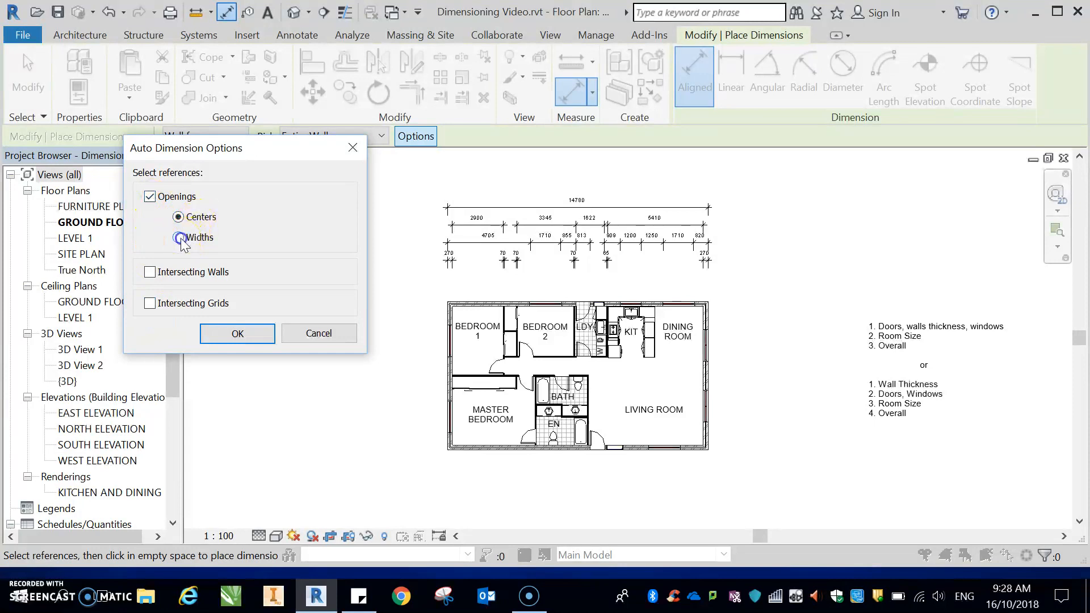
{"action": "left_click", "coordinate": [237, 333]}
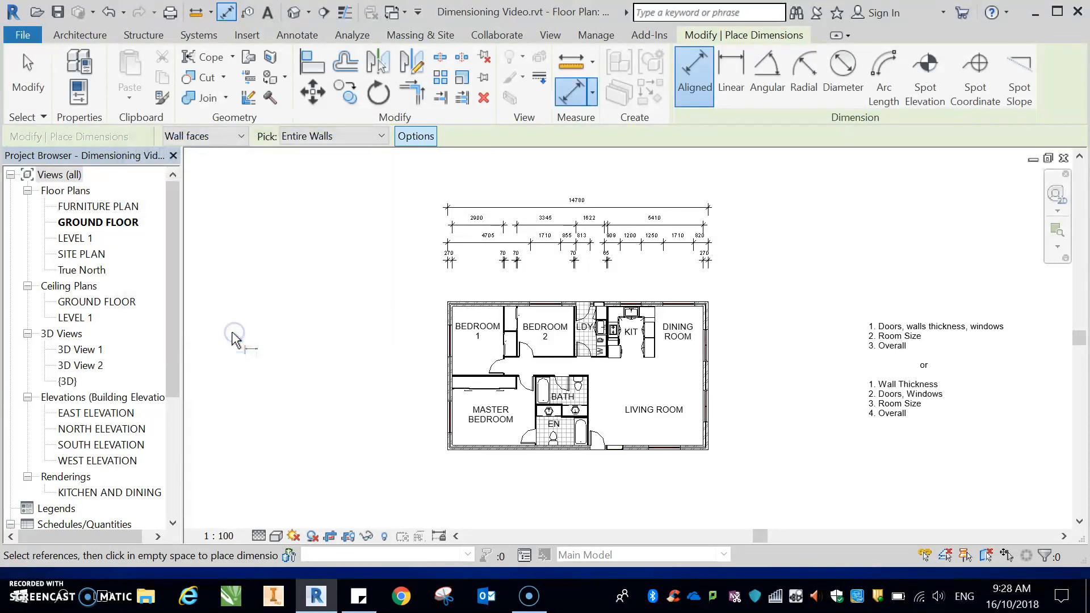
{"action": "left_click", "coordinate": [549, 454]}
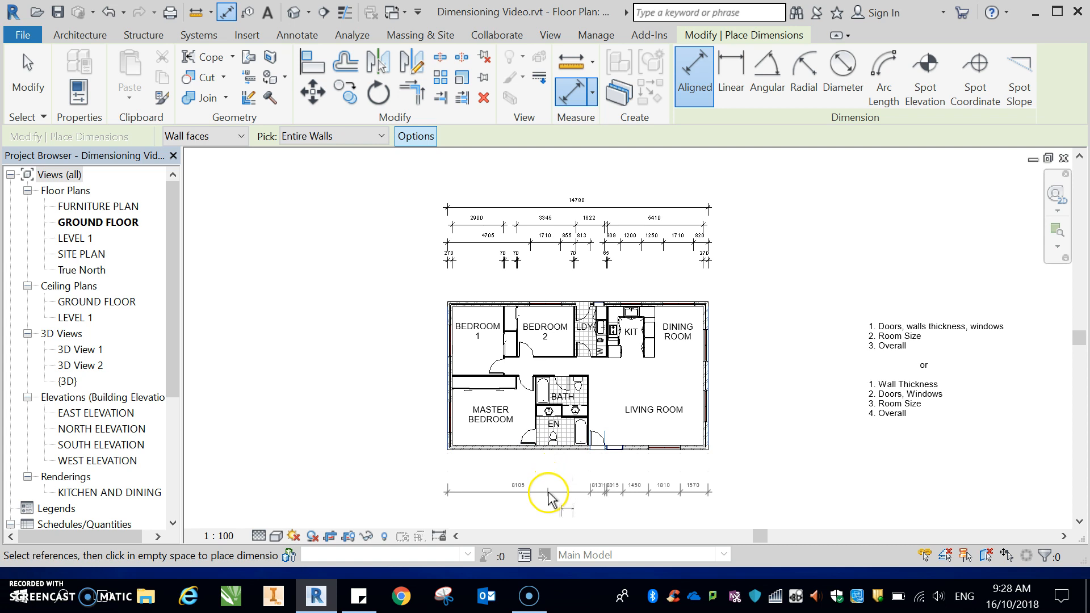
{"action": "left_click", "coordinate": [549, 498]}
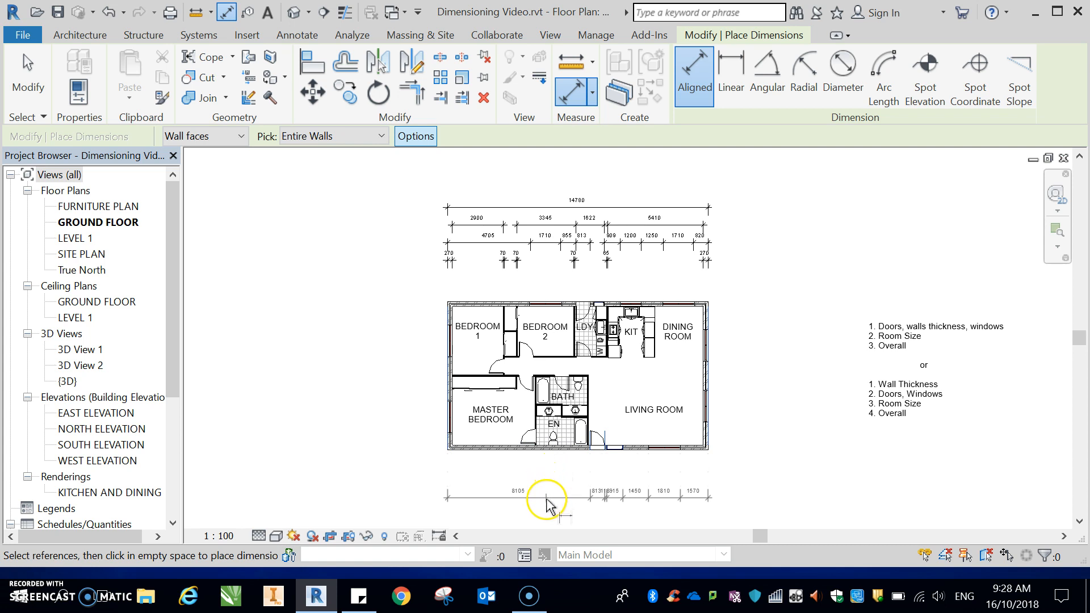
Step: Auto-dimension the east wall's opening widths, placing the vertical string beside the plan
{"action": "scroll", "coordinate": [766, 445], "scroll_direction": "down", "scroll_amount": 1}
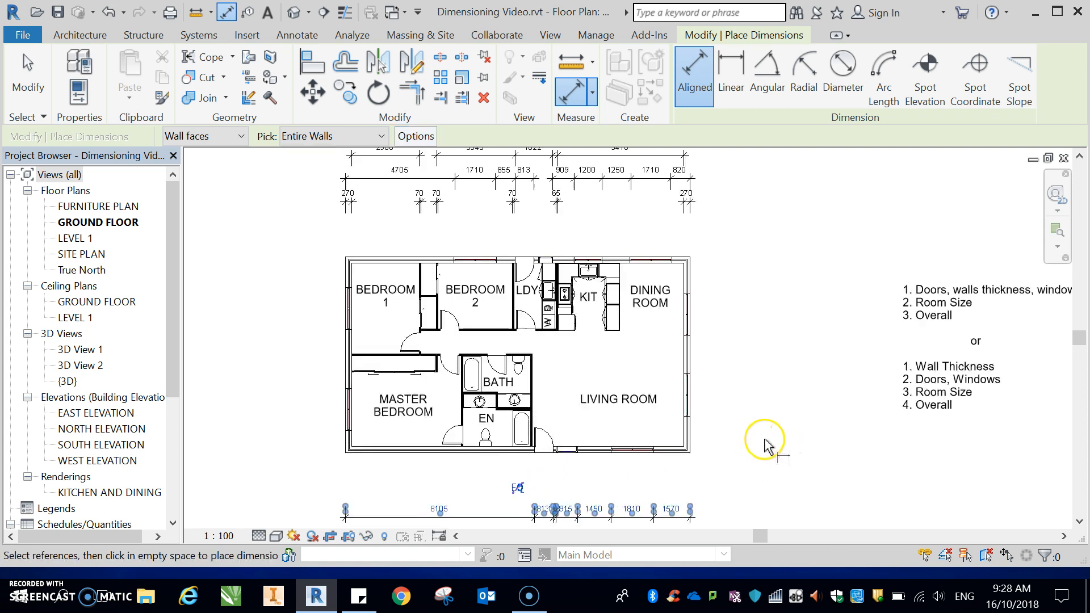
{"action": "scroll", "coordinate": [765, 391], "scroll_direction": "down", "scroll_amount": 1}
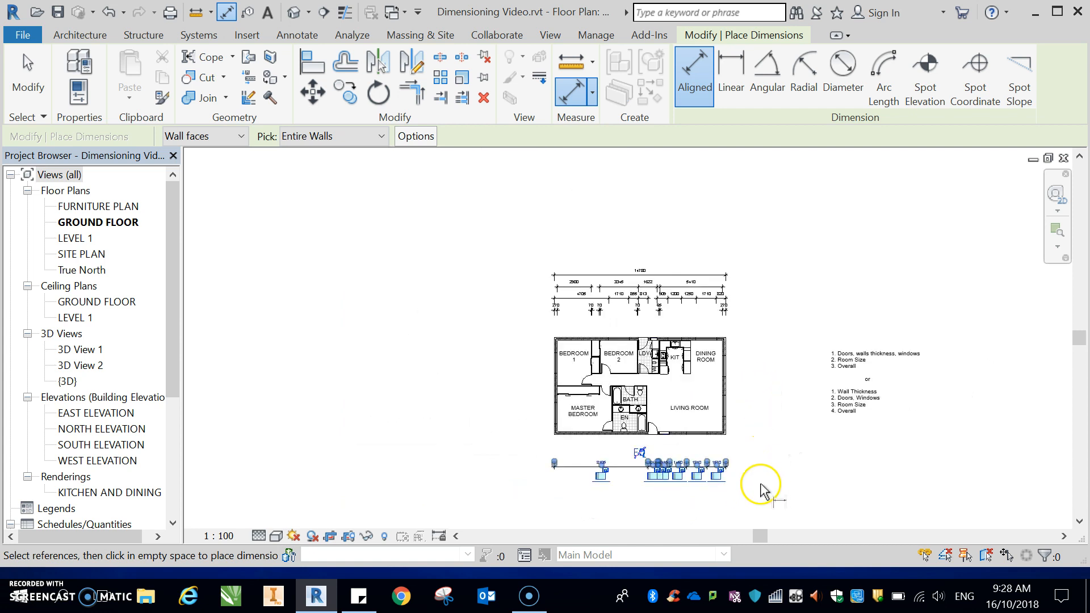
{"action": "scroll", "coordinate": [693, 503], "scroll_direction": "up", "scroll_amount": 2}
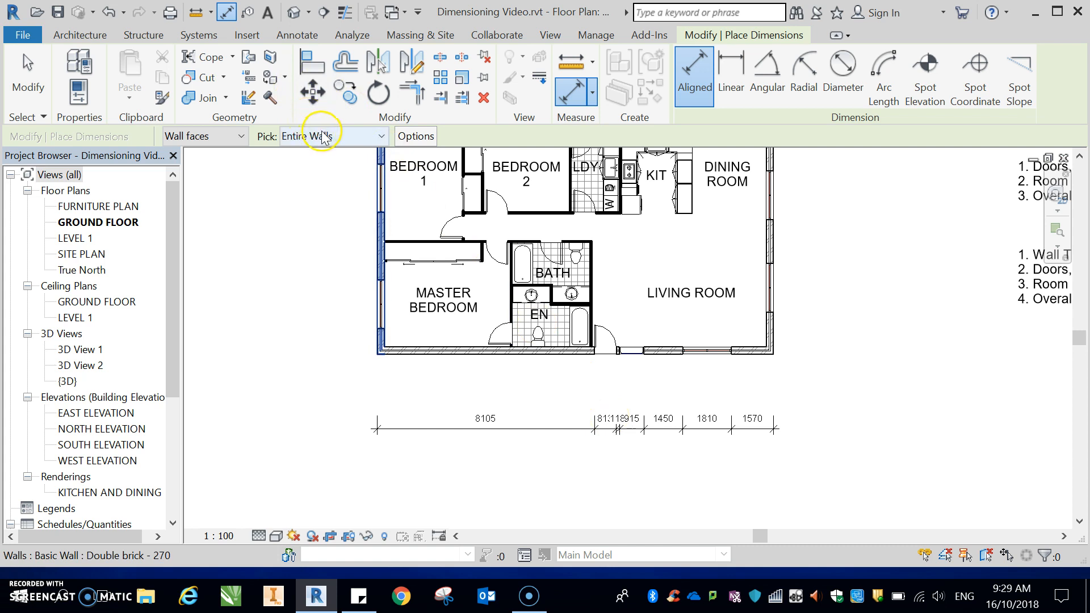
{"action": "scroll", "coordinate": [567, 372], "scroll_direction": "down", "scroll_amount": 2}
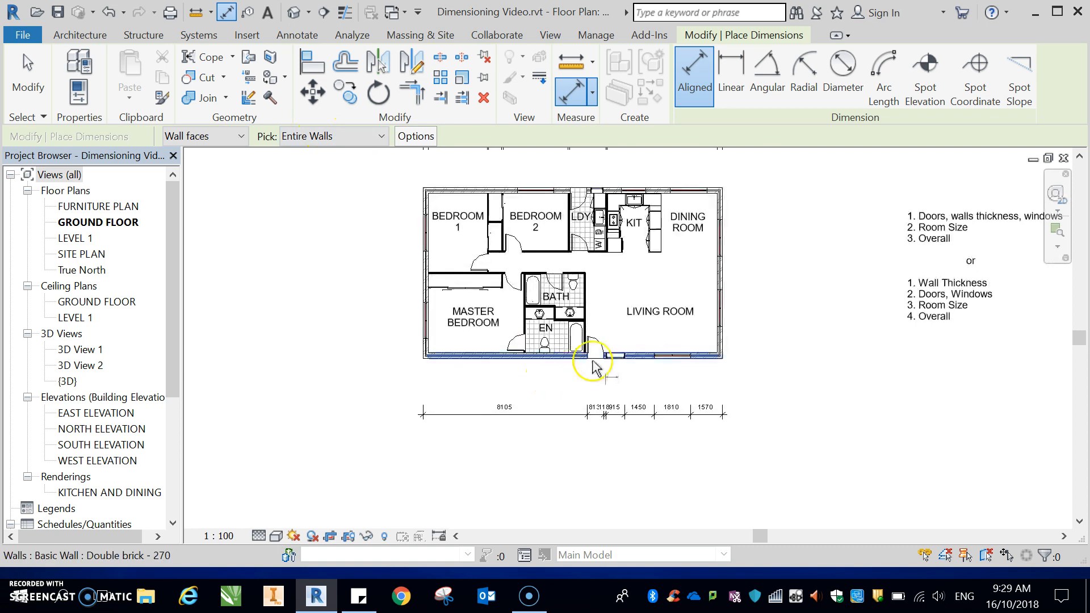
{"action": "left_click", "coordinate": [722, 311]}
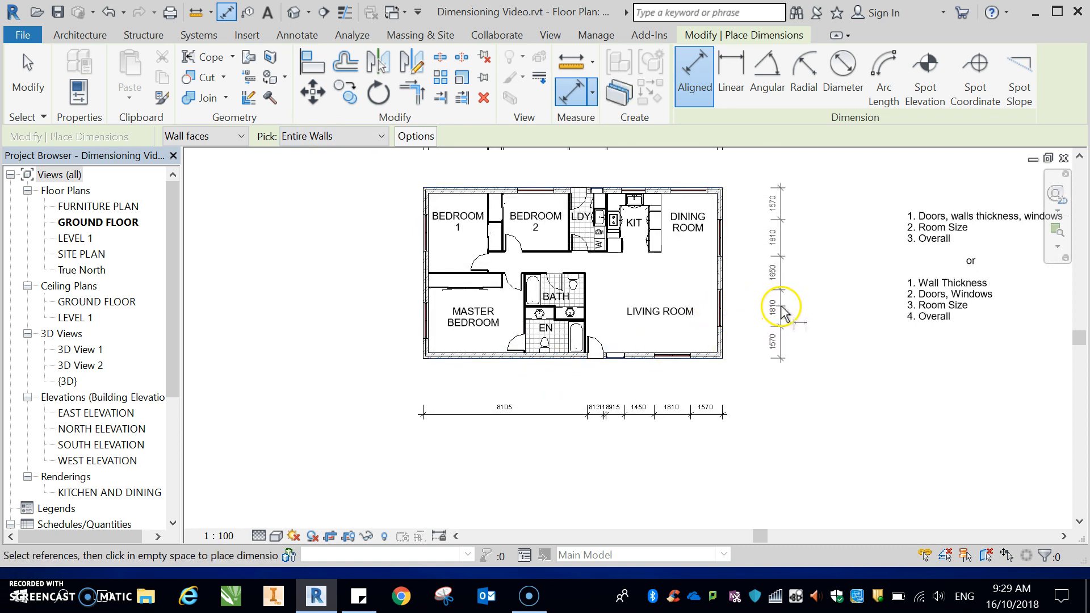
{"action": "left_click", "coordinate": [783, 311]}
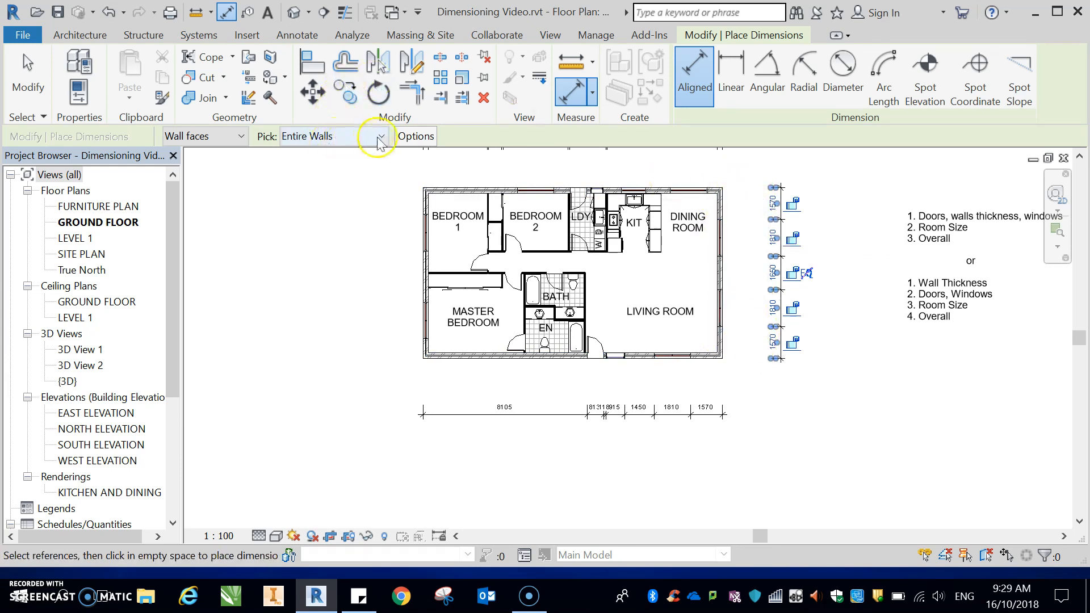
Step: Set auto-dimensioning to intersecting walls only and dimension the south wall, placing the string below the opening string
{"action": "left_click", "coordinate": [415, 137]}
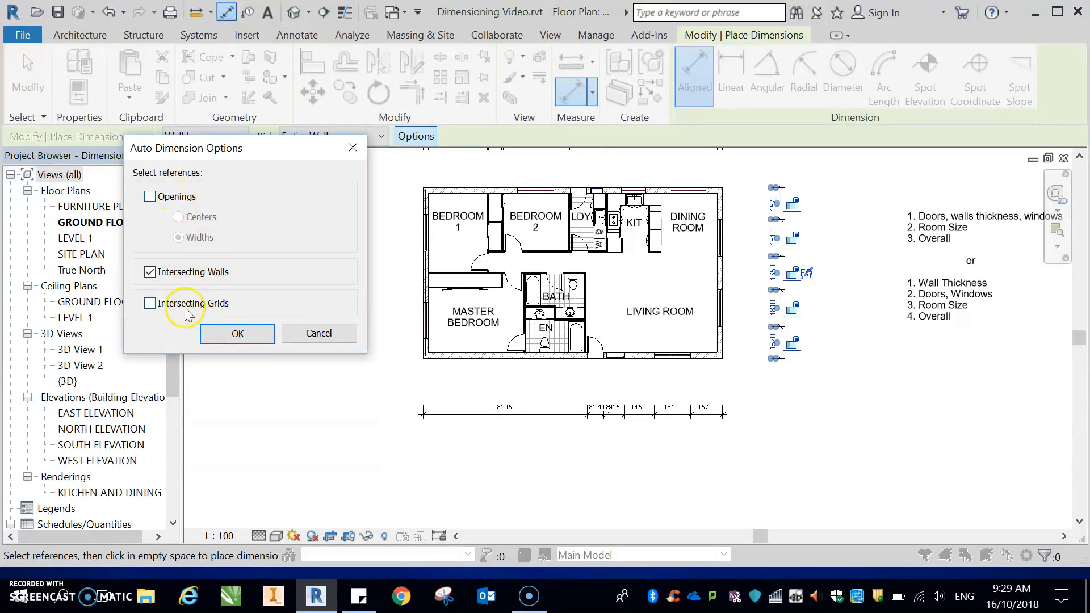
{"action": "left_click", "coordinate": [241, 334]}
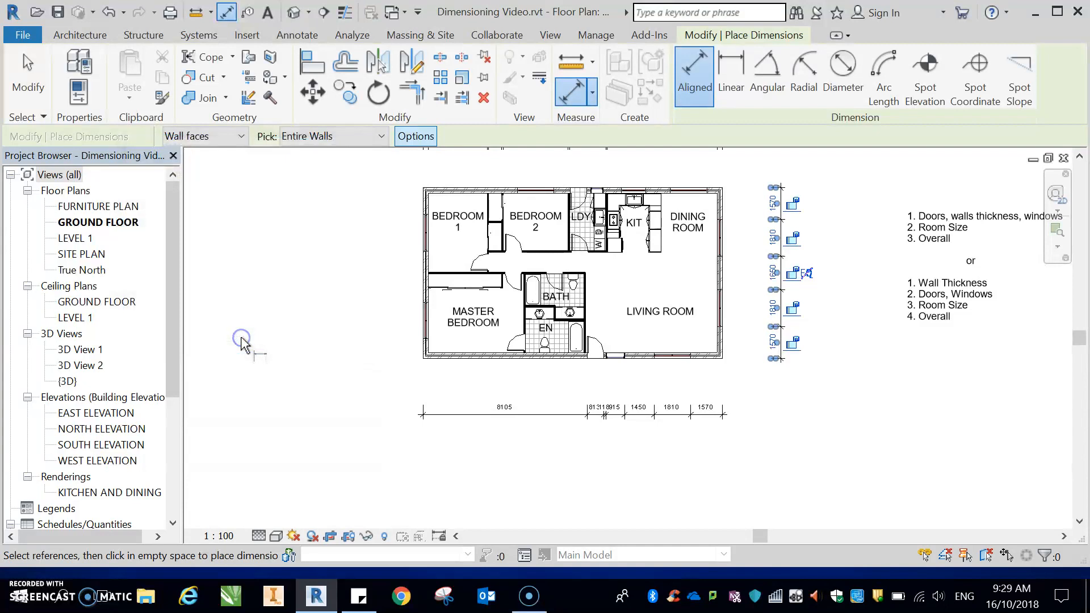
{"action": "left_click", "coordinate": [543, 362]}
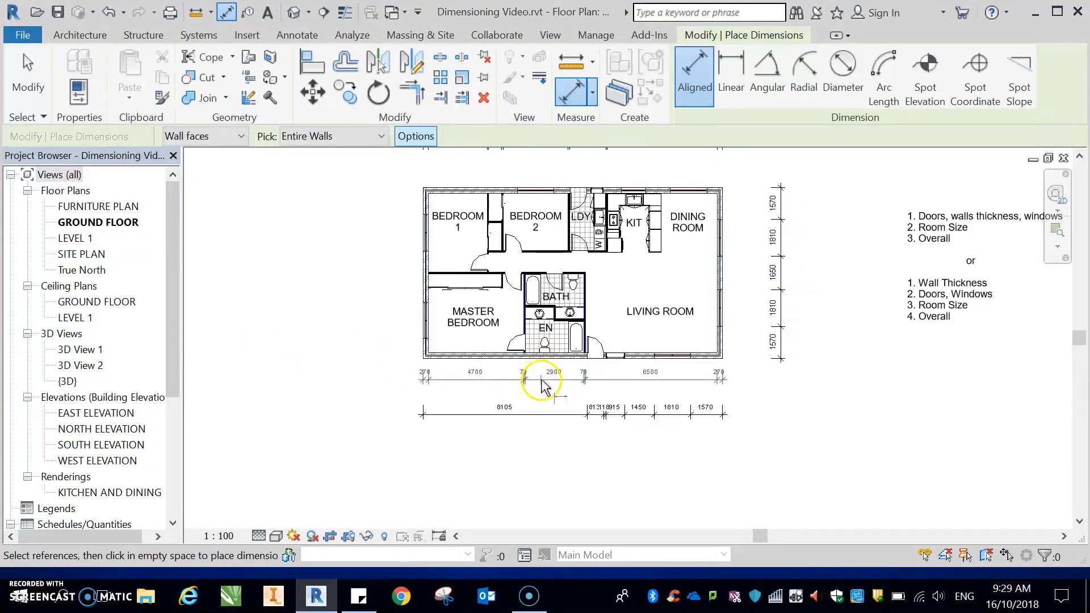
{"action": "left_click", "coordinate": [538, 436]}
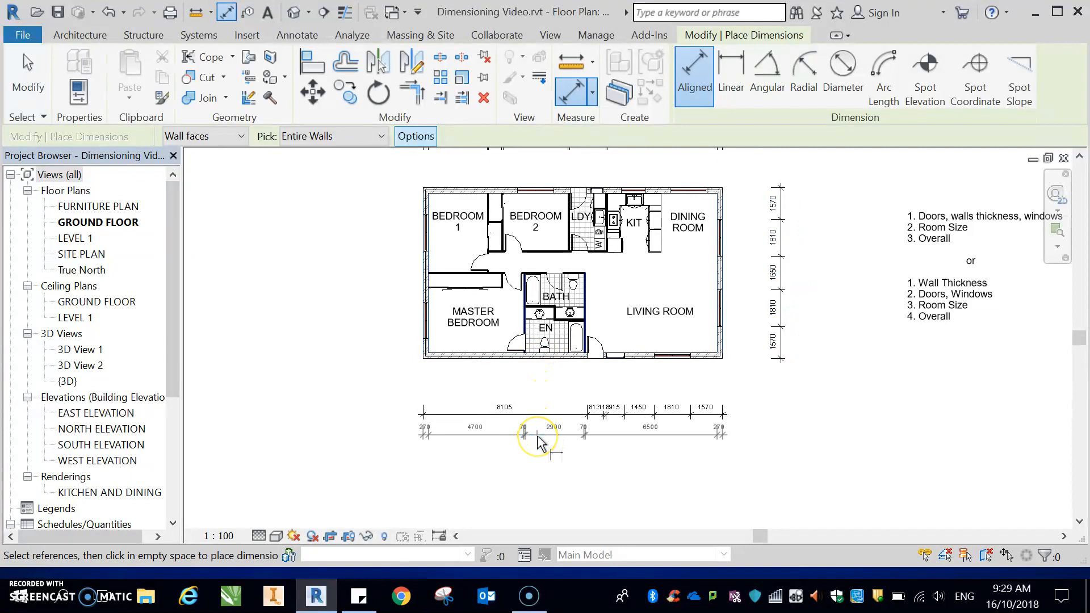
{"action": "left_click", "coordinate": [537, 436]}
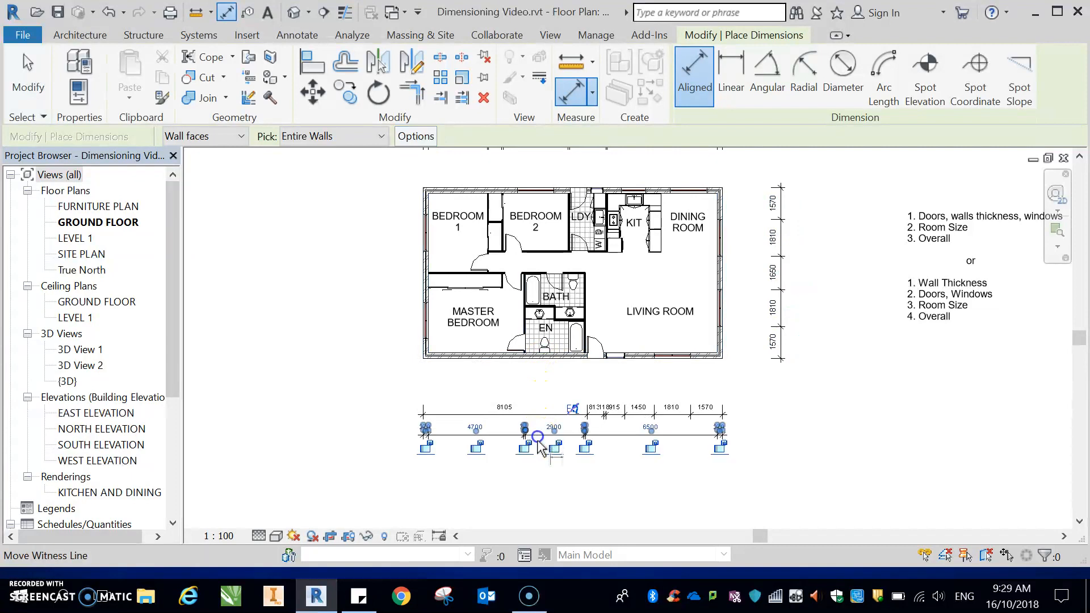
{"action": "left_click", "coordinate": [613, 495]}
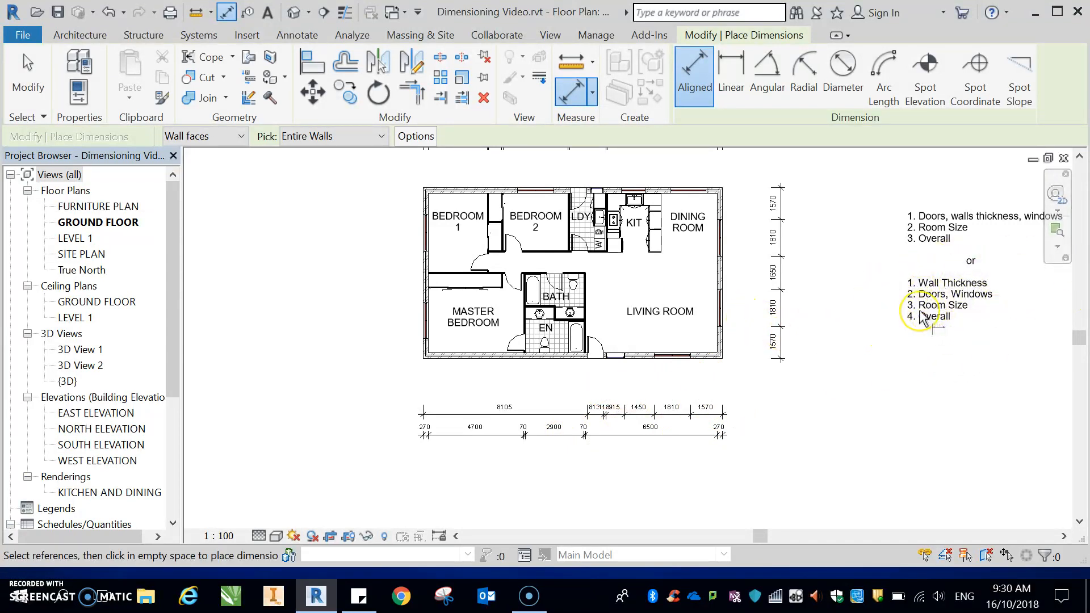
Step: Enable both opening widths and intersecting walls, and auto-dimension the north wall, placing the string above the existing strings
{"action": "scroll", "coordinate": [758, 334], "scroll_direction": "down", "scroll_amount": 2}
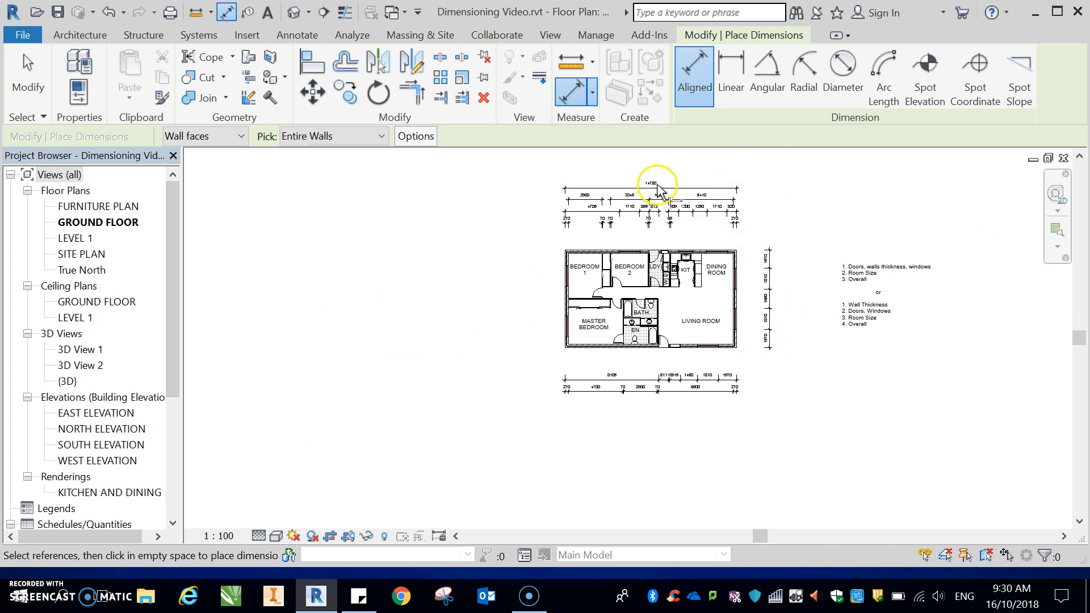
{"action": "scroll", "coordinate": [743, 247], "scroll_direction": "down", "scroll_amount": 1}
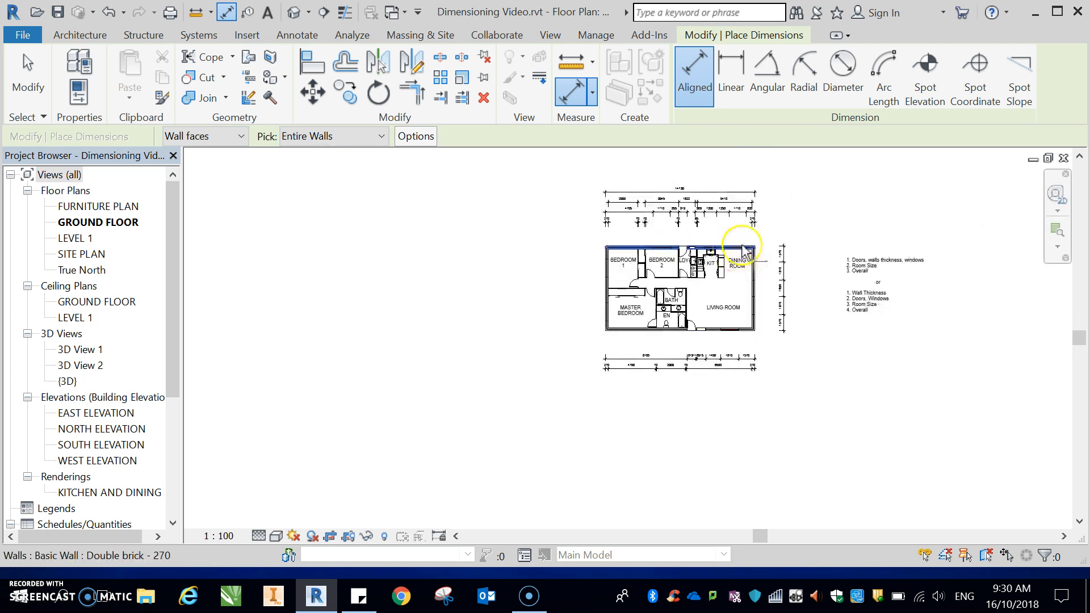
{"action": "scroll", "coordinate": [801, 171], "scroll_direction": "up", "scroll_amount": 1}
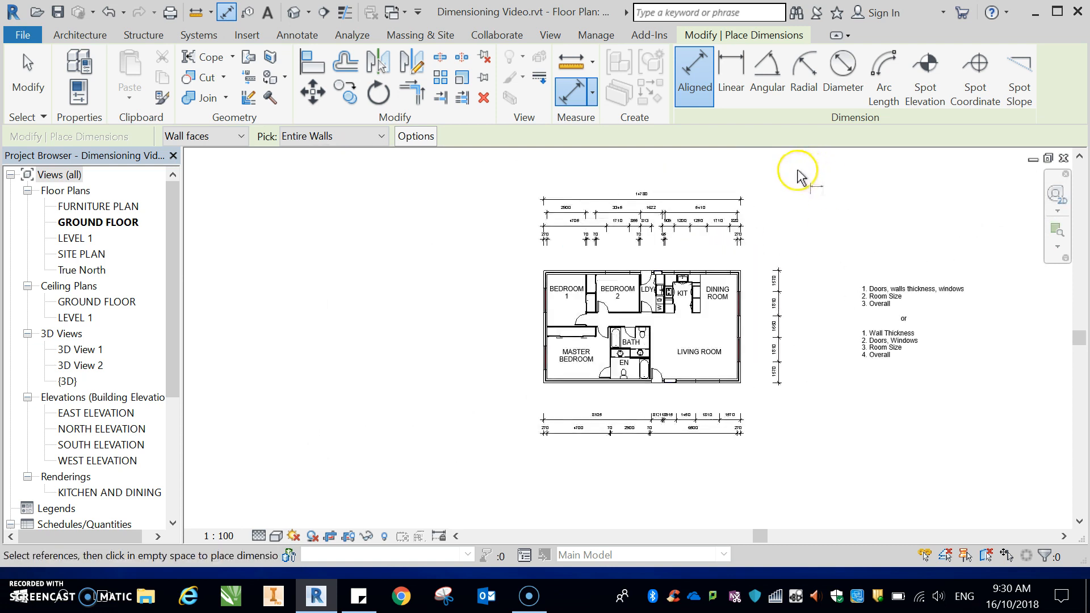
{"action": "left_click", "coordinate": [380, 137]}
{"action": "left_click", "coordinate": [319, 169]}
{"action": "left_click", "coordinate": [416, 136]}
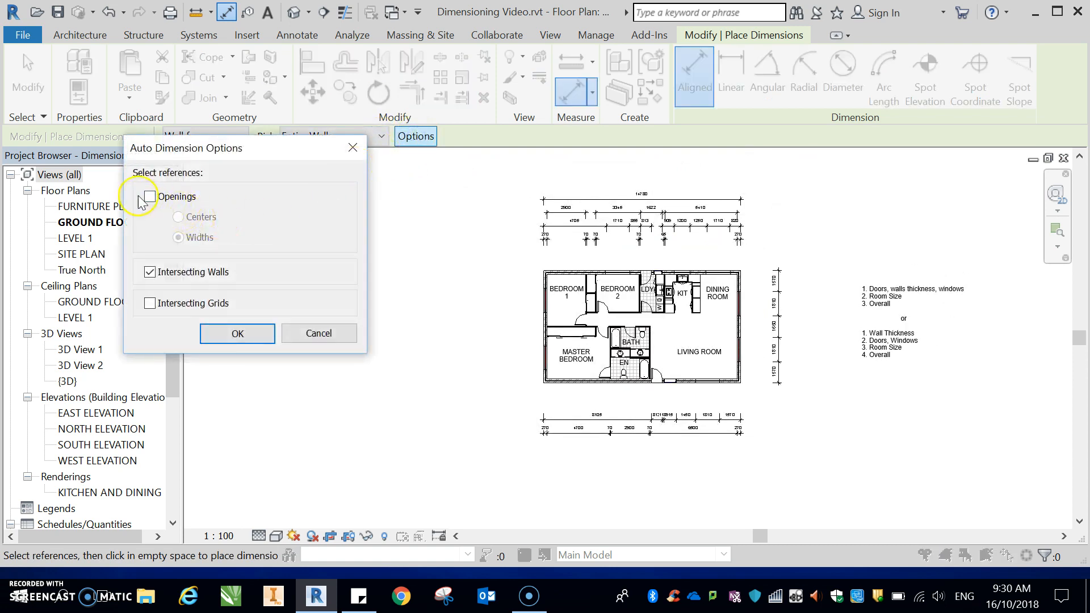
{"action": "left_click", "coordinate": [237, 333]}
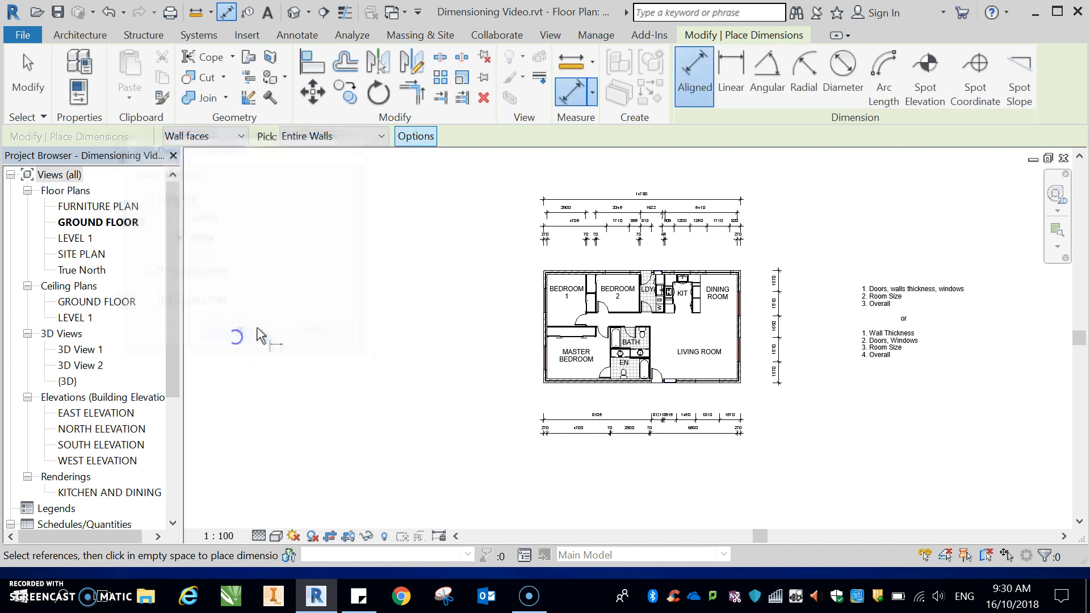
{"action": "left_click", "coordinate": [635, 273]}
{"action": "scroll", "coordinate": [636, 261], "scroll_direction": "down", "scroll_amount": 2}
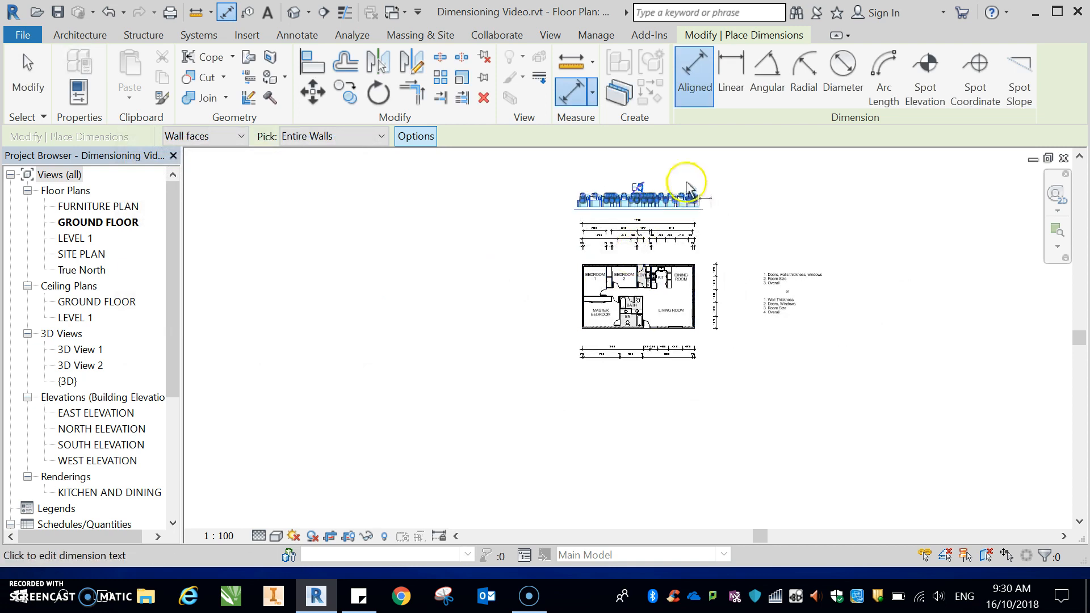
{"action": "scroll", "coordinate": [678, 198], "scroll_direction": "up", "scroll_amount": 6}
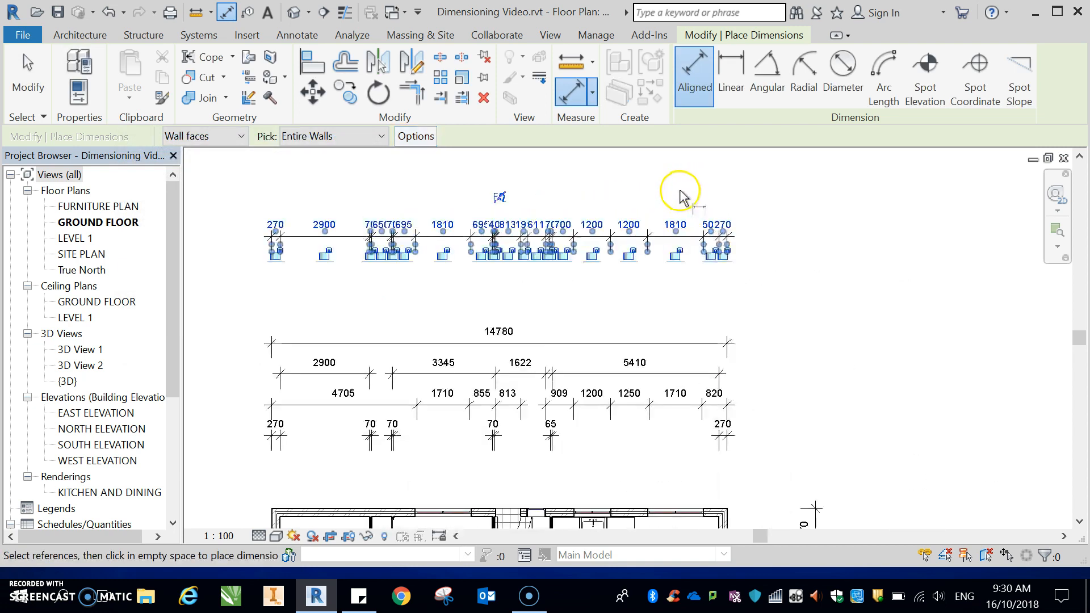
{"action": "key", "text": "Escape"}
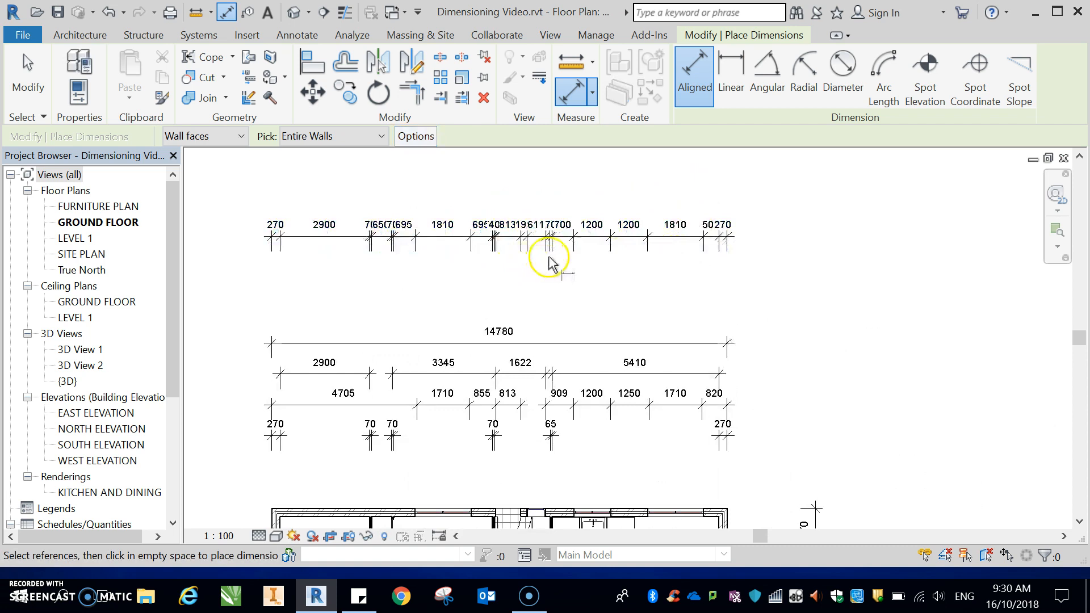
Step: Switch dimension picking back to individual references and exit the Aligned dimension tool
{"action": "scroll", "coordinate": [550, 264], "scroll_direction": "down", "scroll_amount": 3}
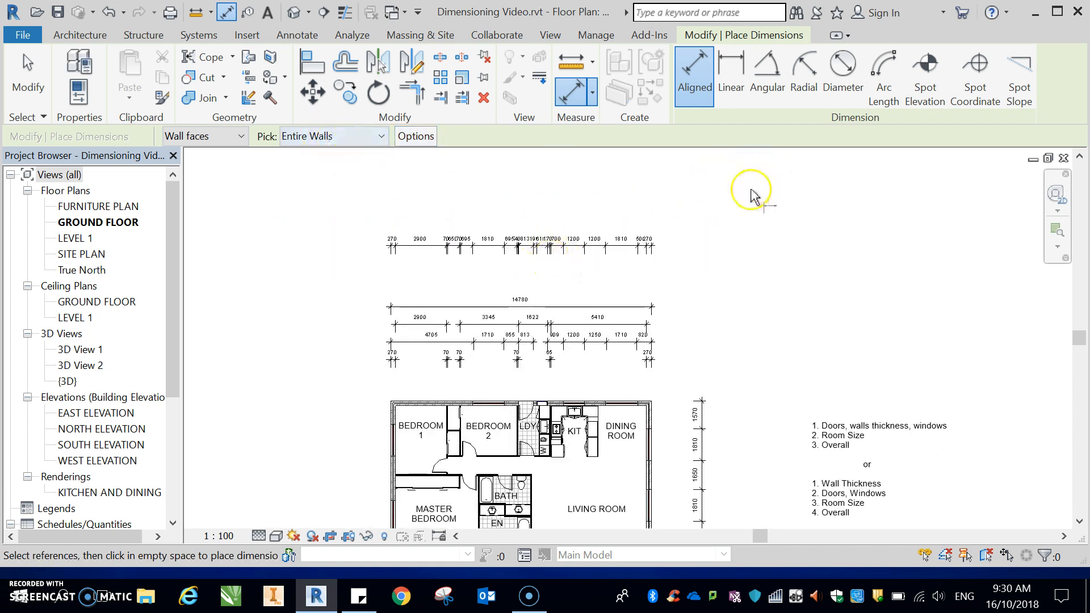
{"action": "left_click", "coordinate": [377, 136]}
{"action": "left_click", "coordinate": [365, 152]}
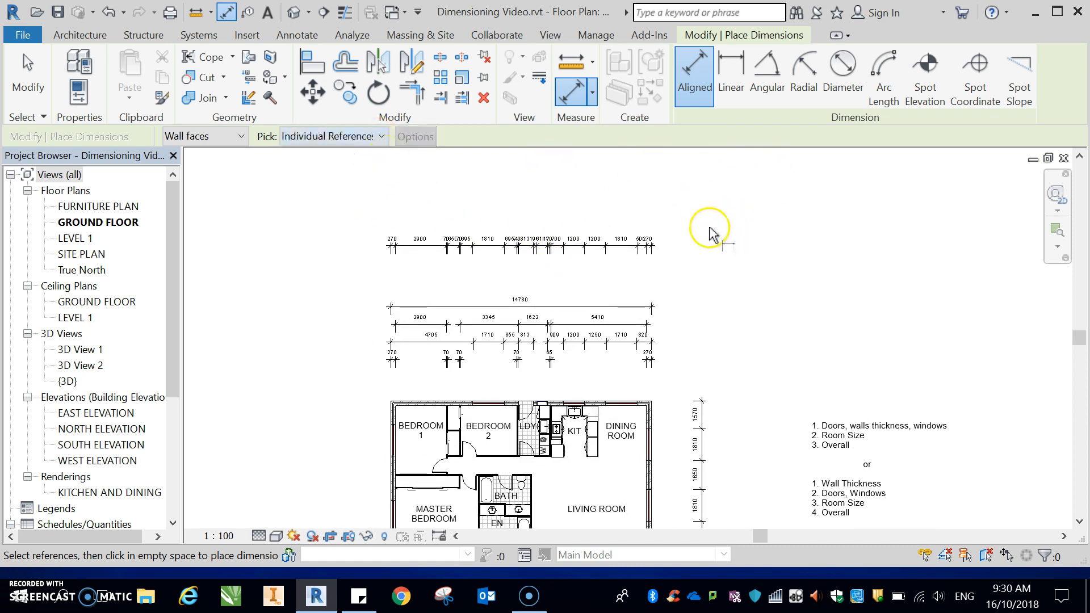
{"action": "key", "text": "Escape"}
{"action": "key", "text": "Escape"}
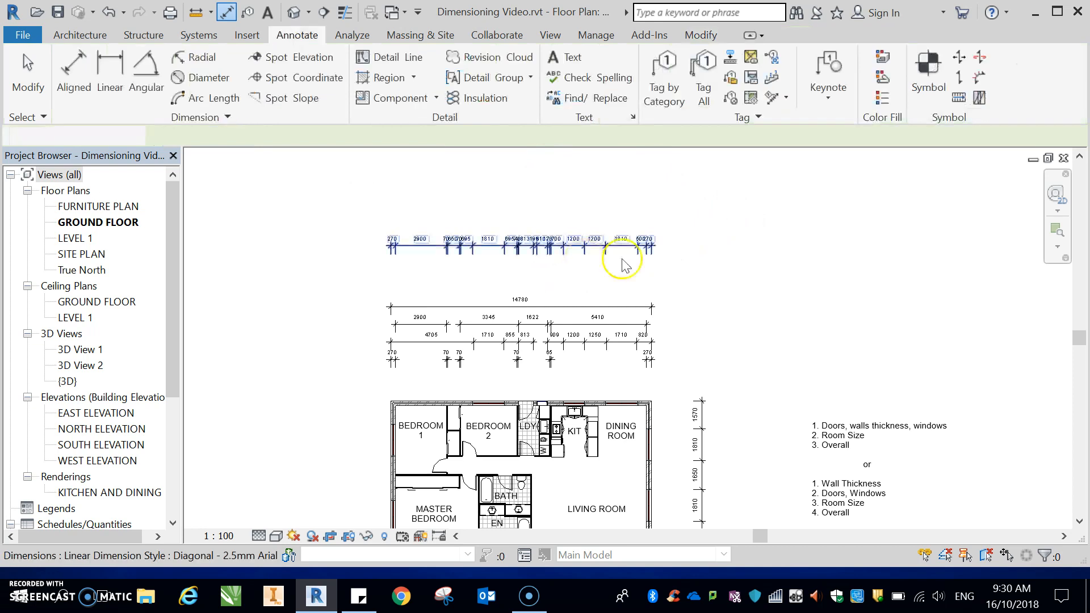
Step: Select the topmost dimension string above the north wall and delete it, then clear the selection
{"action": "mouse_move", "coordinate": [686, 209]}
{"action": "left_mouse_down"}
{"action": "mouse_move", "coordinate": [355, 262]}
{"action": "mouse_move", "coordinate": [349, 275]}
{"action": "left_mouse_up"}
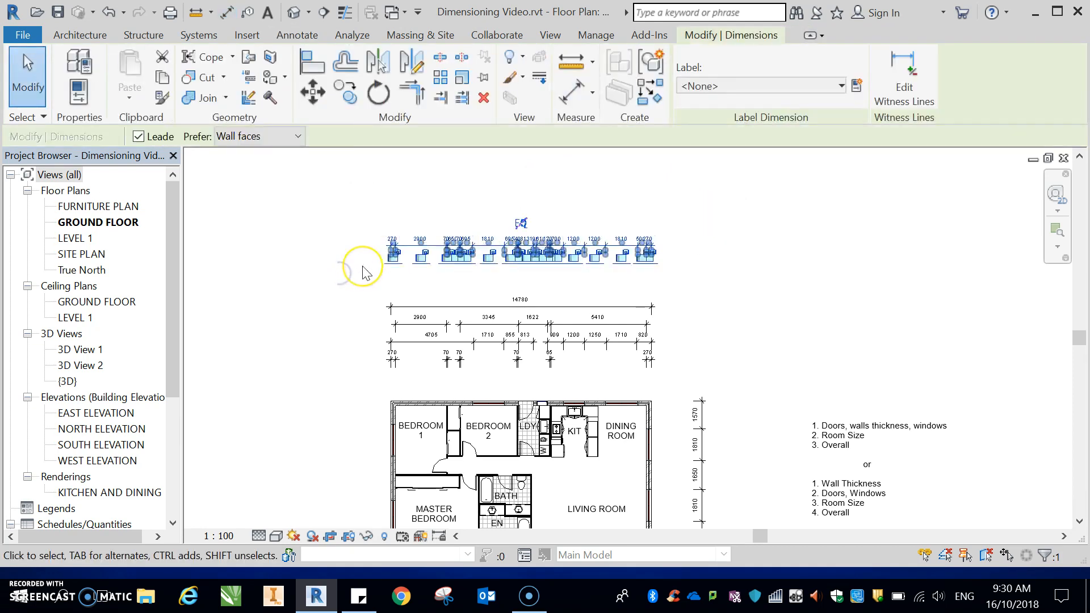
{"action": "key", "text": "Delete"}
{"action": "scroll", "coordinate": [471, 278], "scroll_direction": "down", "scroll_amount": 3}
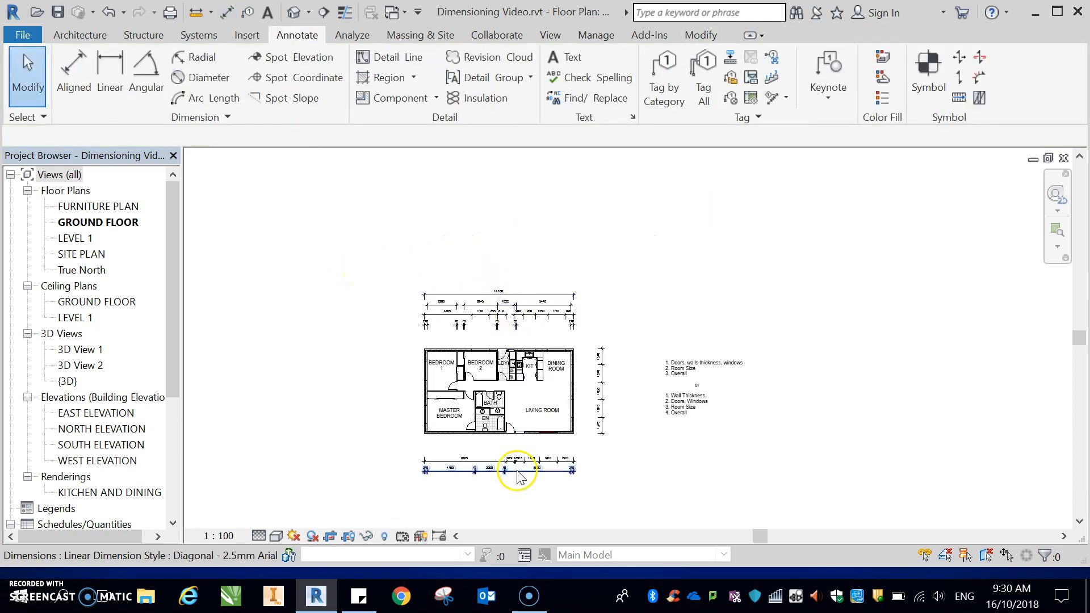
{"action": "scroll", "coordinate": [511, 474], "scroll_direction": "up", "scroll_amount": 2}
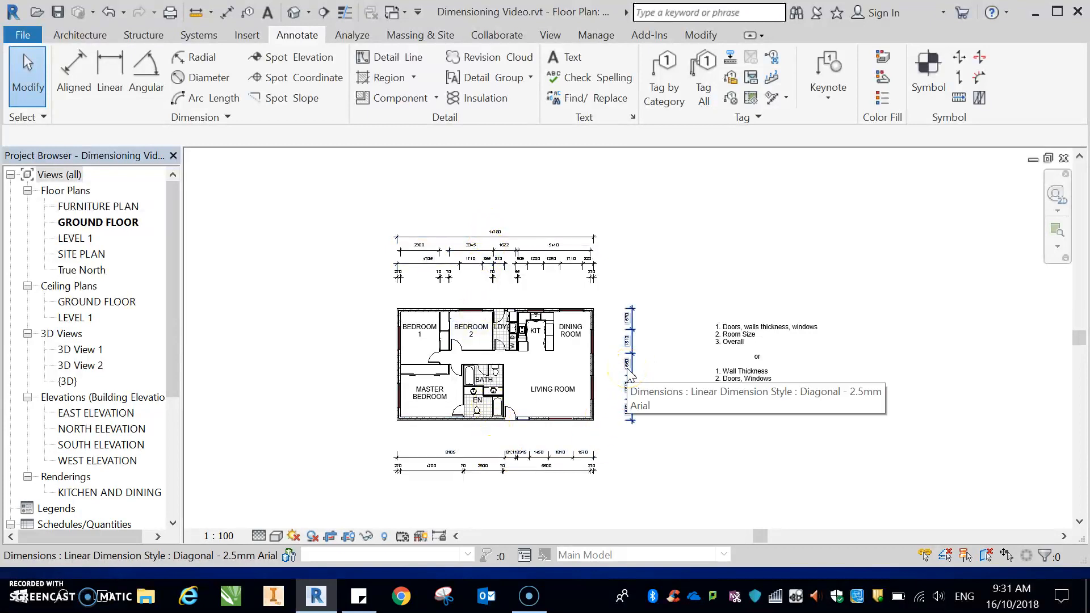
{"action": "left_click", "coordinate": [364, 339]}
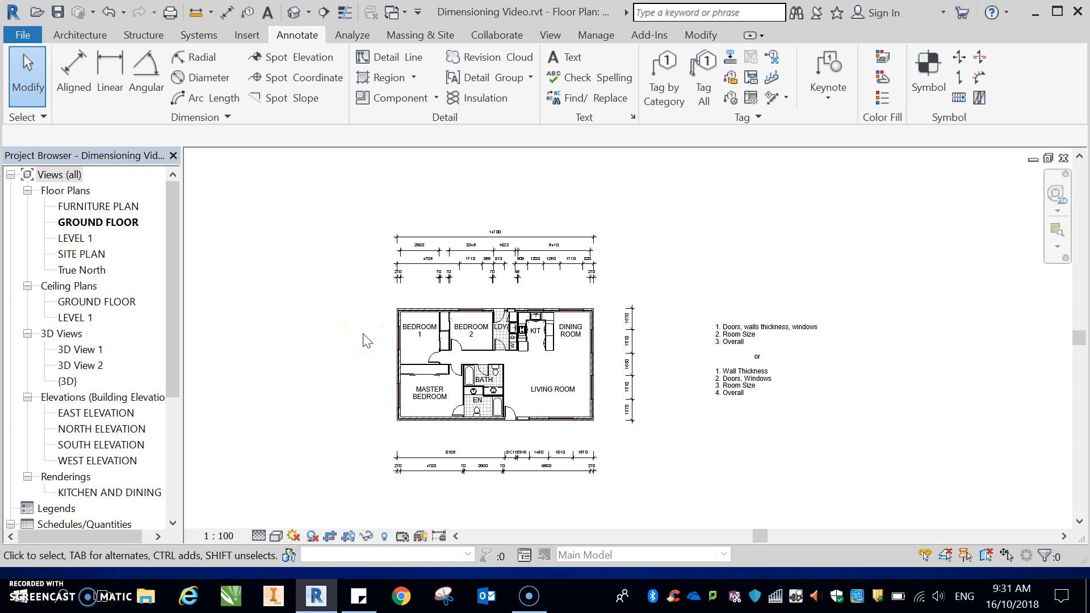